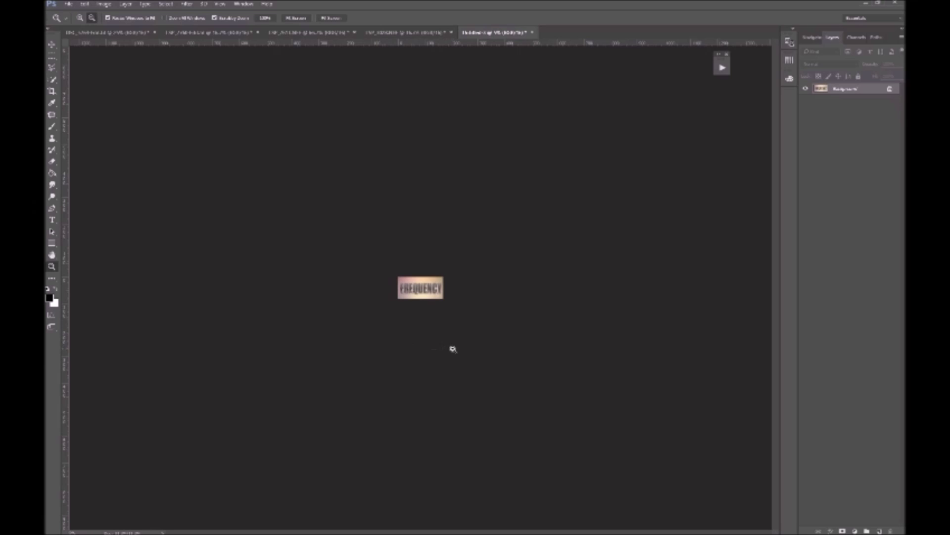
Compare how the hybrid lettering graphic reads at large and at small magnification
key(alt)
drag(445, 444, 540, 478)
key(alt)
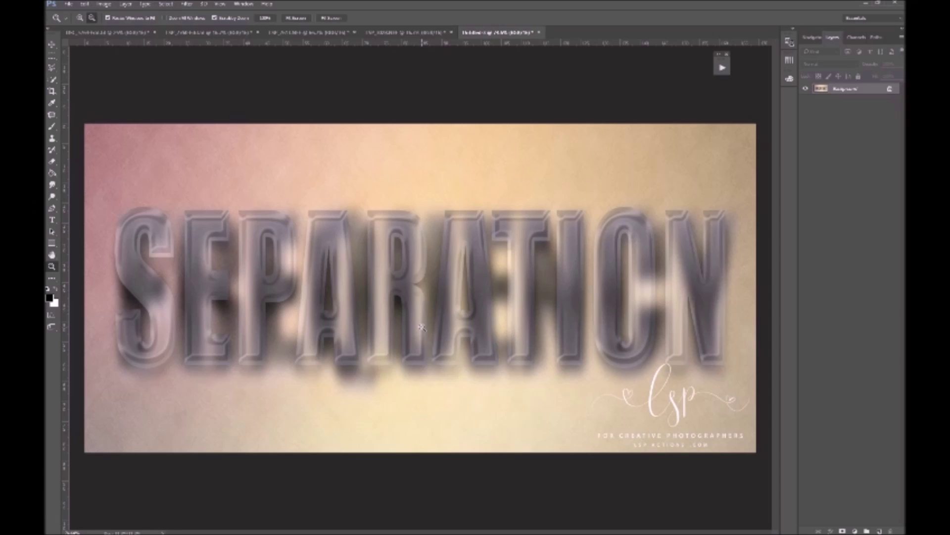
drag(568, 479, 536, 503)
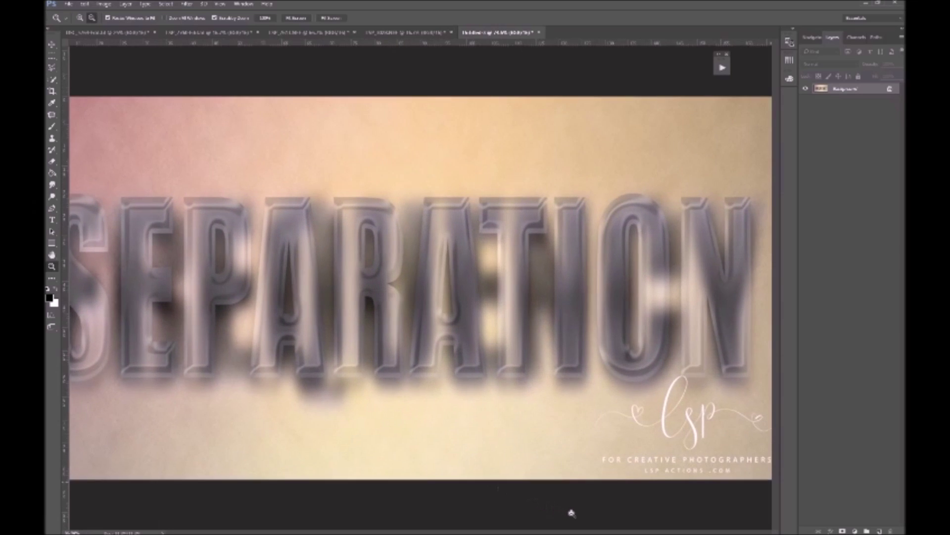
drag(569, 510, 531, 505)
drag(530, 505, 554, 496)
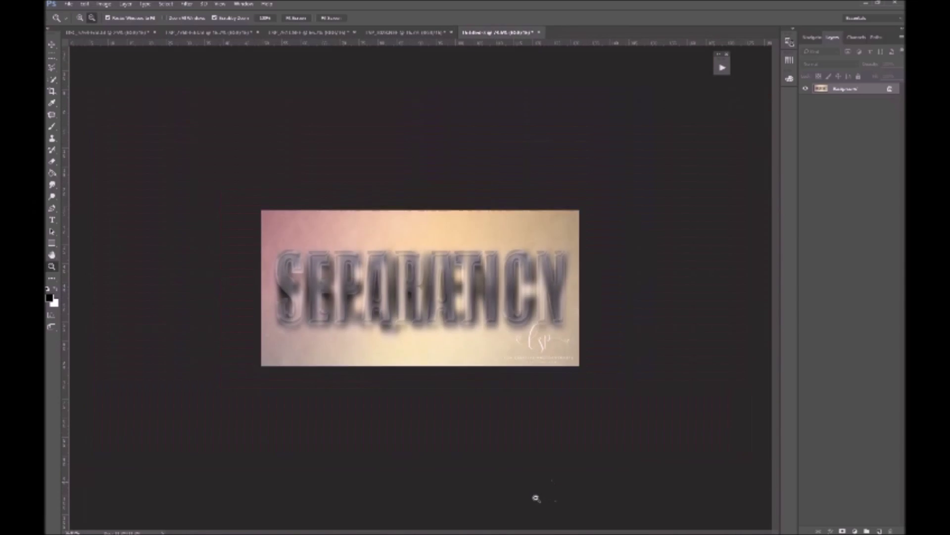
mouse_move(534, 496)
mouse_down()
mouse_move(522, 497)
mouse_move(552, 494)
mouse_up()
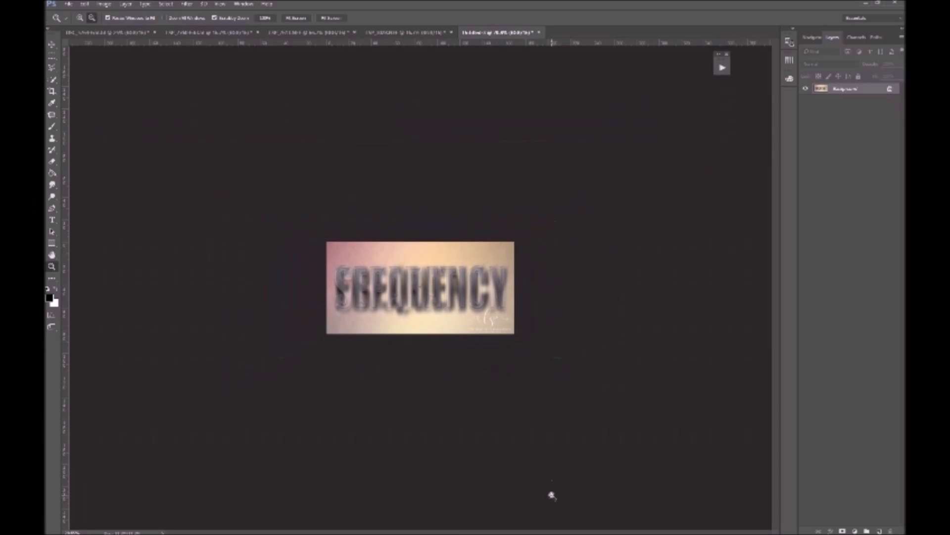
Switch from the lettering graphic to the newborn photo and examine the skin on the baby's front arm in close-up
drag(493, 34, 0, 75)
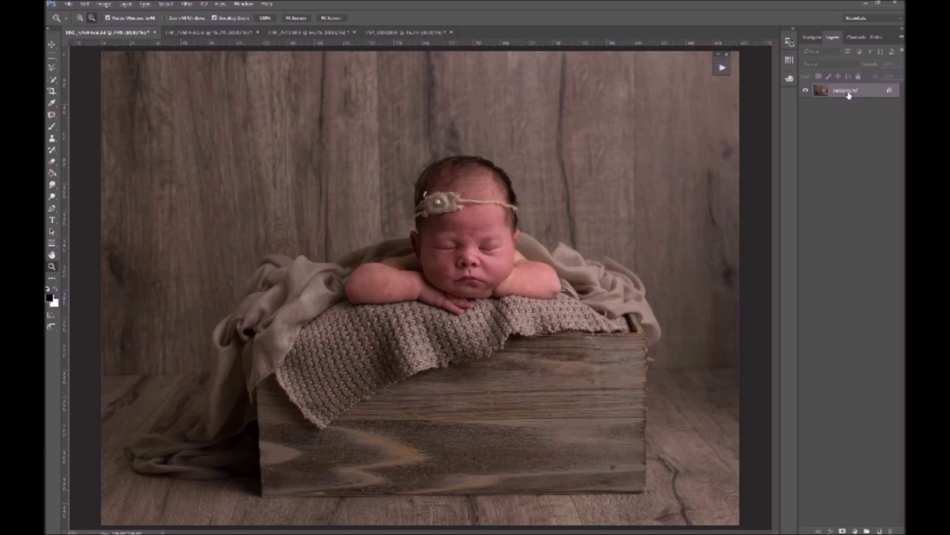
click(391, 289)
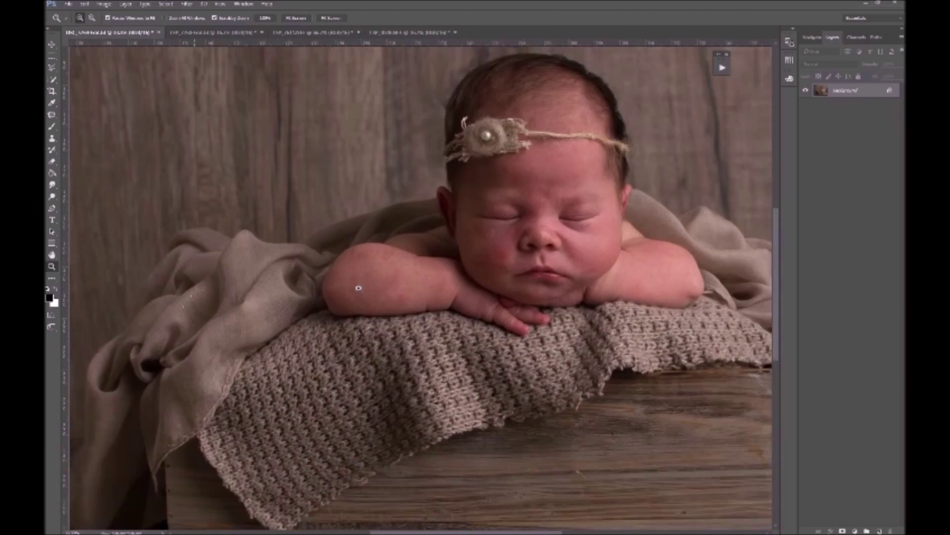
click(359, 288)
click(418, 301)
click(424, 304)
click(423, 305)
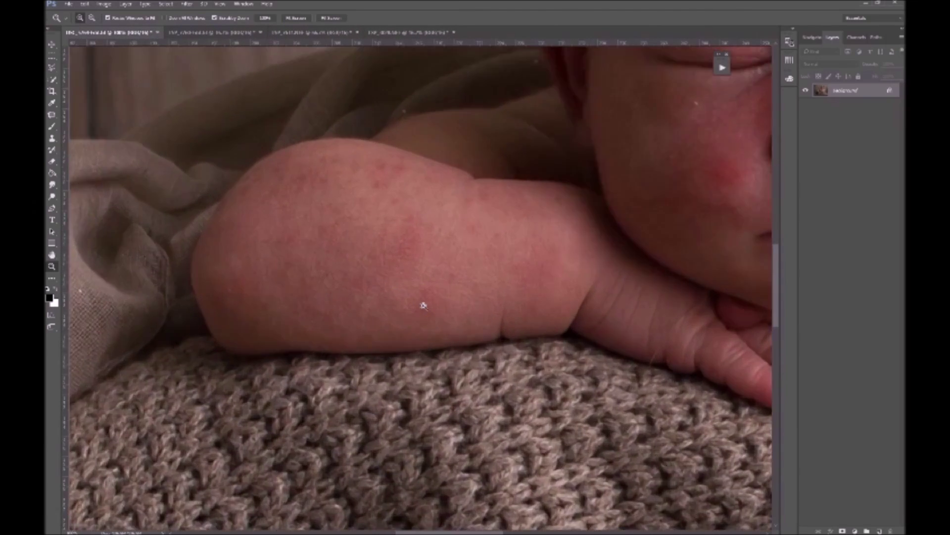
click(423, 305)
drag(504, 377, 511, 357)
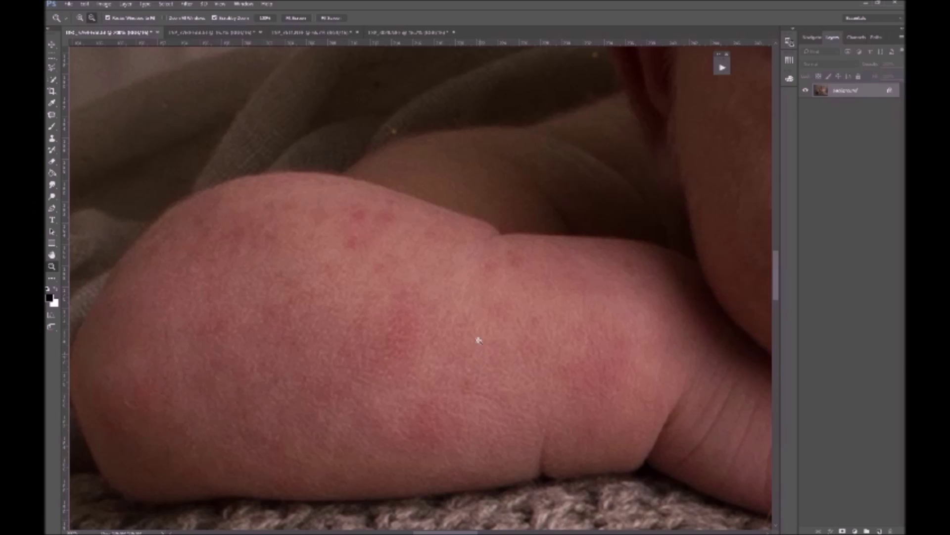
Examine the redness and skin texture on the baby's shaded cheek, nose and eyelids, comparing it with the arm
key(h)
drag(568, 287, 350, 386)
drag(604, 274, 462, 251)
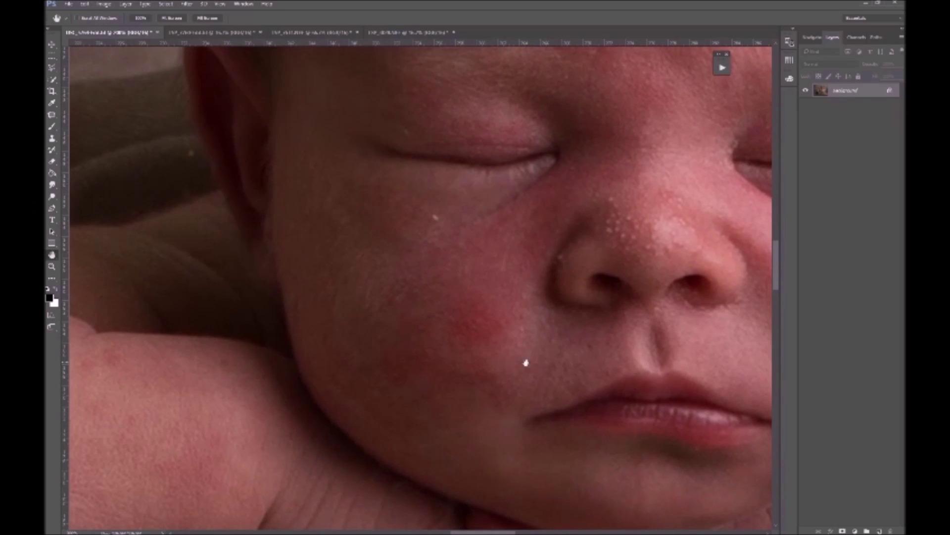
drag(402, 251, 357, 355)
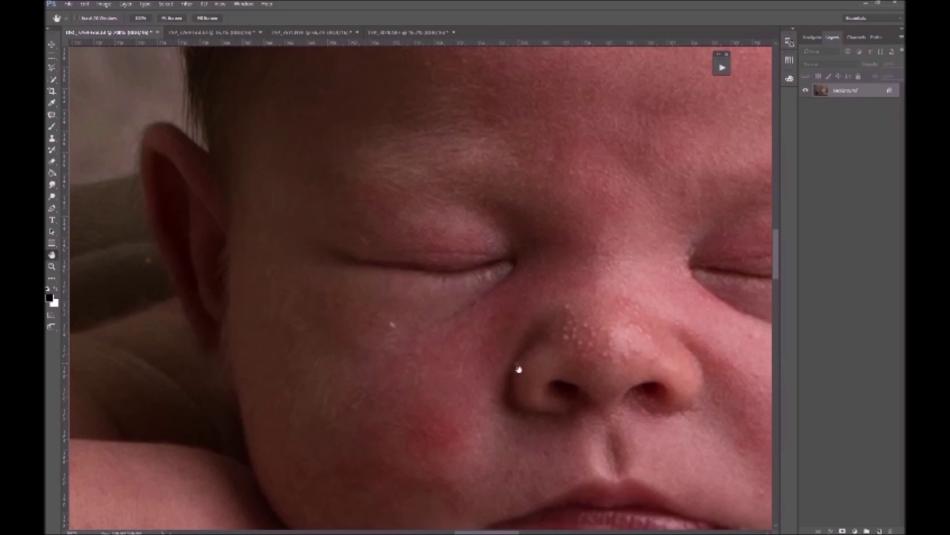
click(614, 344)
drag(614, 344, 597, 362)
drag(604, 260, 488, 426)
drag(524, 293, 516, 326)
drag(401, 363, 439, 409)
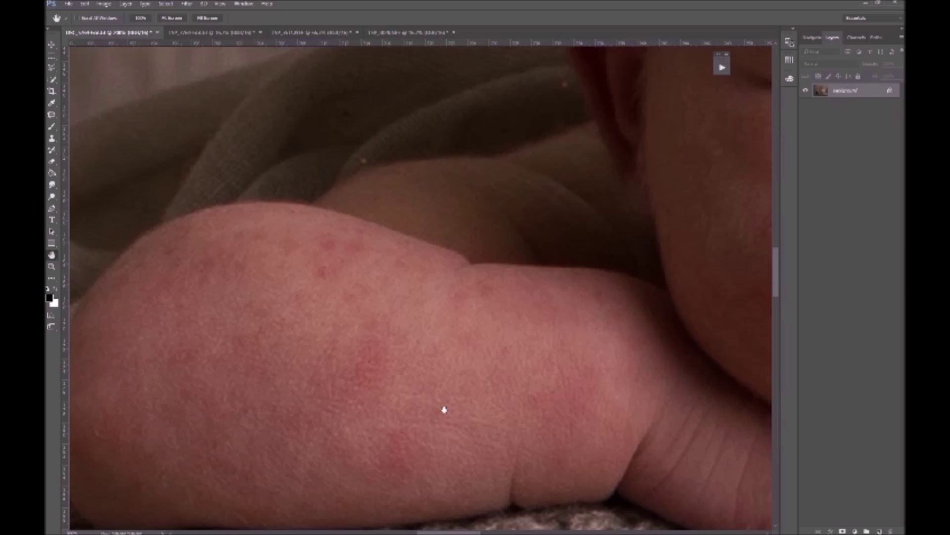
Examine the skin across the baby's forehead and around to the brighter cheek for redness and blemishes
drag(655, 307, 380, 494)
drag(563, 361, 460, 371)
drag(452, 425, 434, 368)
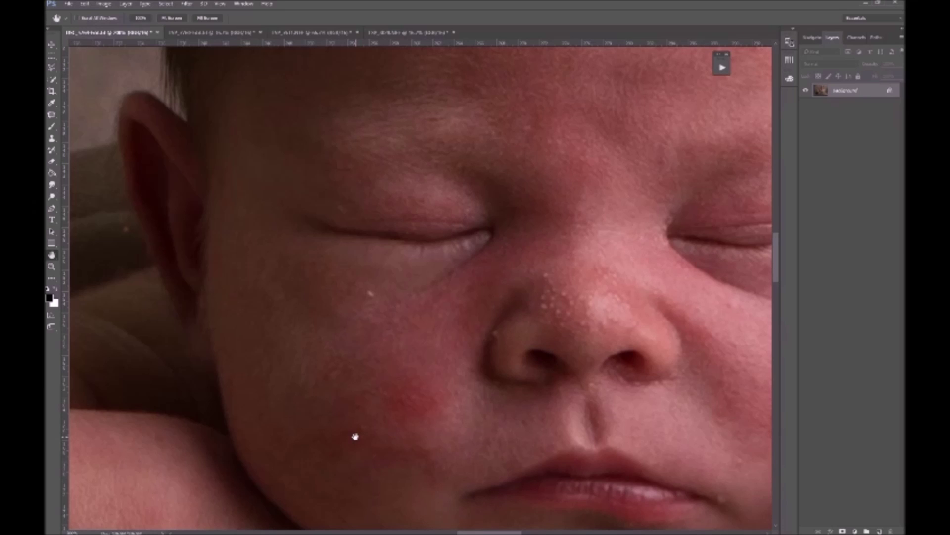
drag(407, 291, 332, 423)
drag(484, 300, 368, 420)
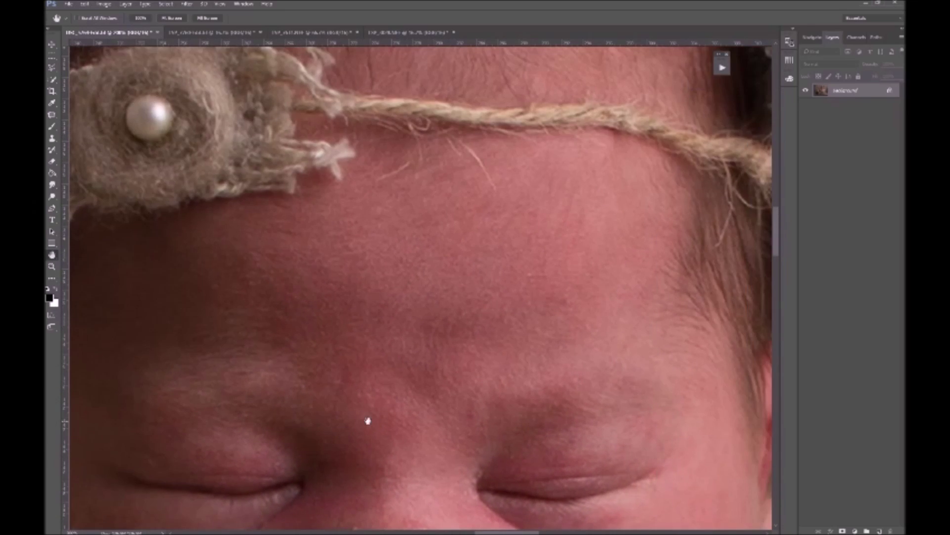
drag(547, 515, 414, 424)
click(524, 468)
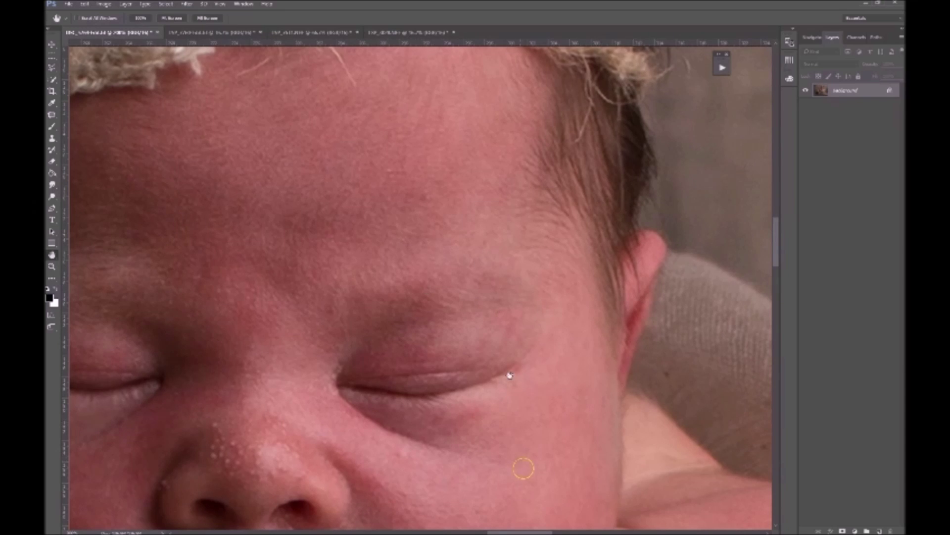
drag(509, 375, 473, 264)
drag(503, 431, 444, 266)
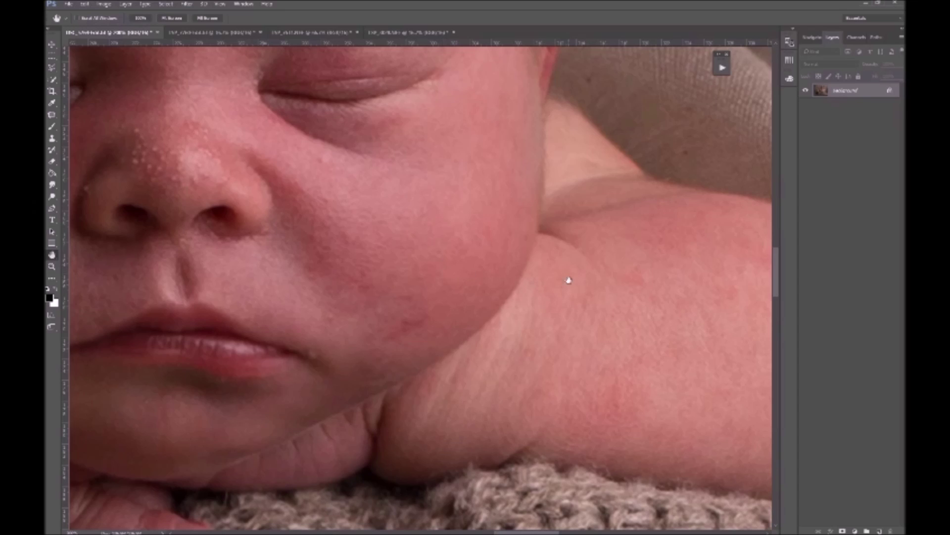
Examine the blotches on the baby's other arm and recheck the forehead, nose and cheeks up to the first arm
drag(593, 310, 328, 318)
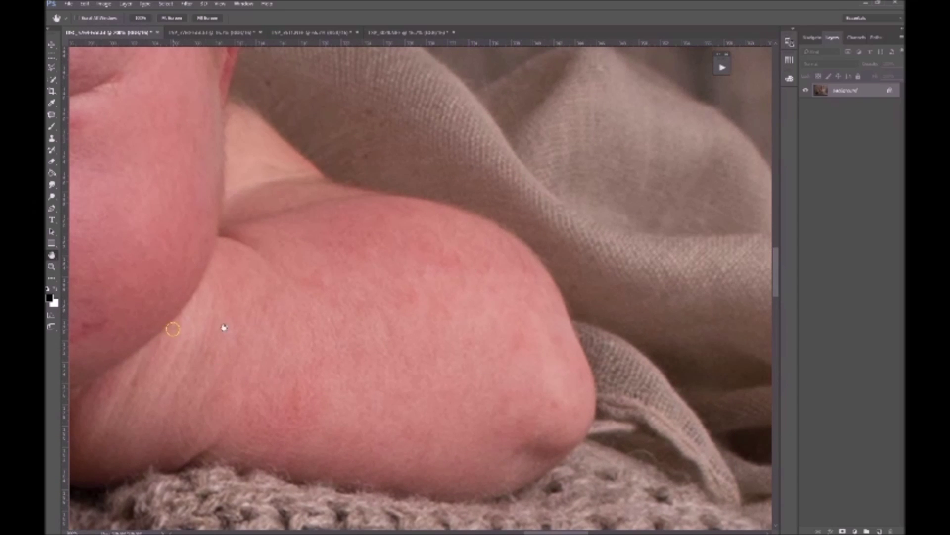
drag(173, 330, 574, 362)
drag(203, 389, 533, 378)
drag(313, 419, 649, 341)
drag(338, 350, 215, 432)
scroll(303, 369, right, 5)
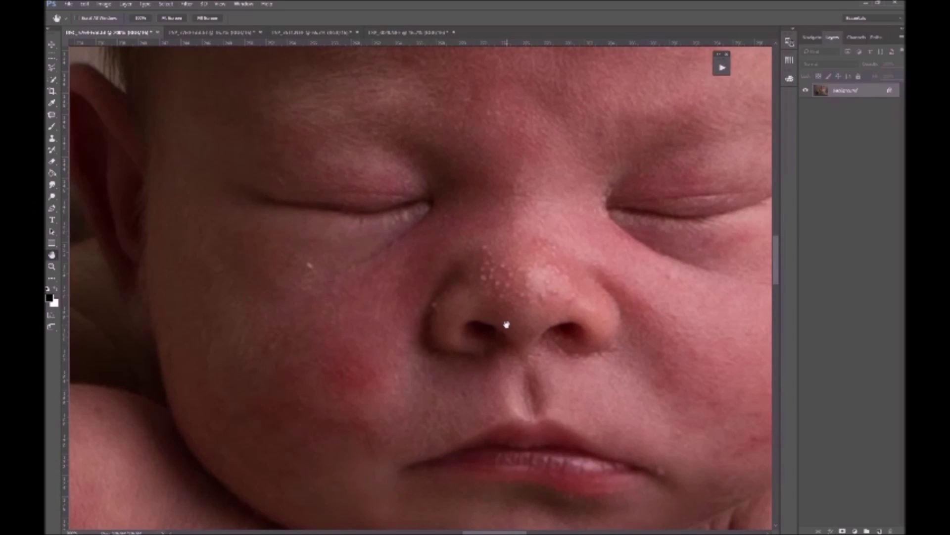
drag(521, 304, 471, 388)
drag(477, 272, 456, 421)
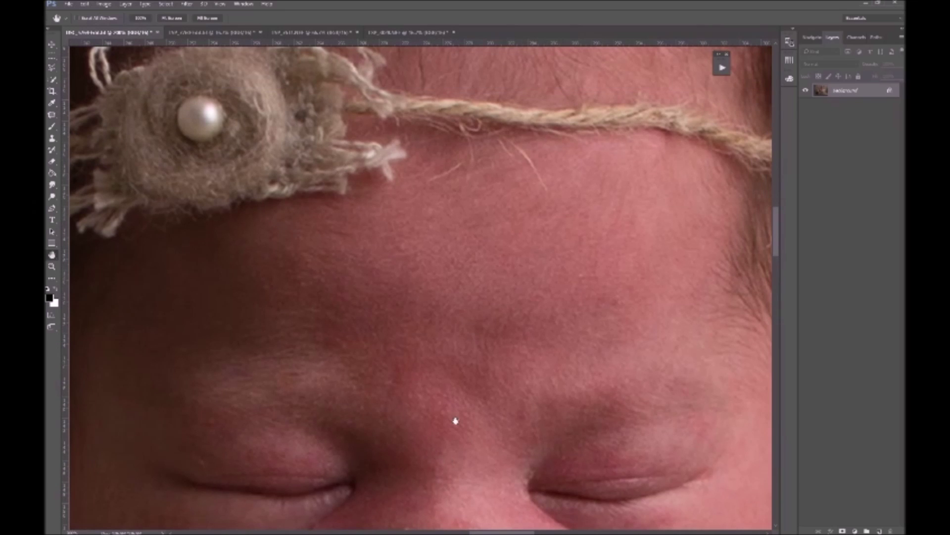
drag(452, 477, 403, 218)
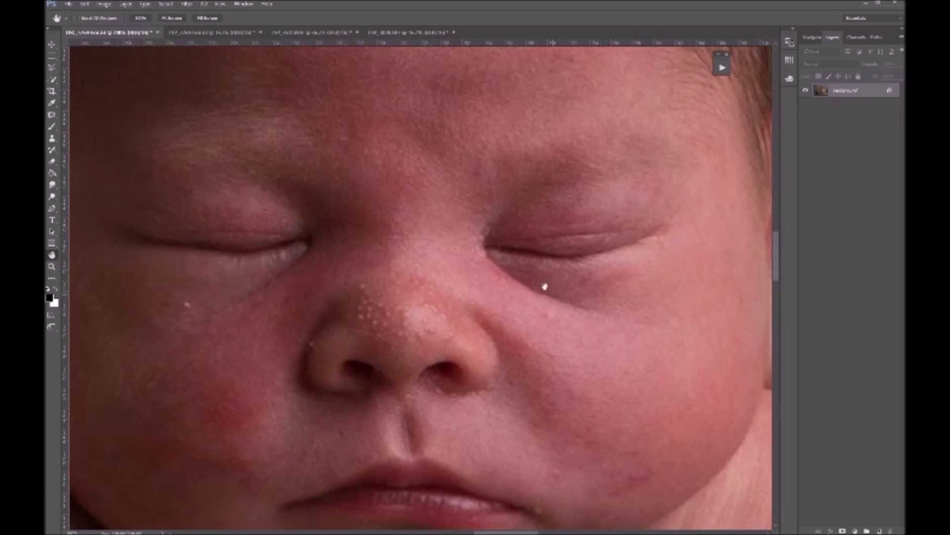
drag(377, 283, 425, 241)
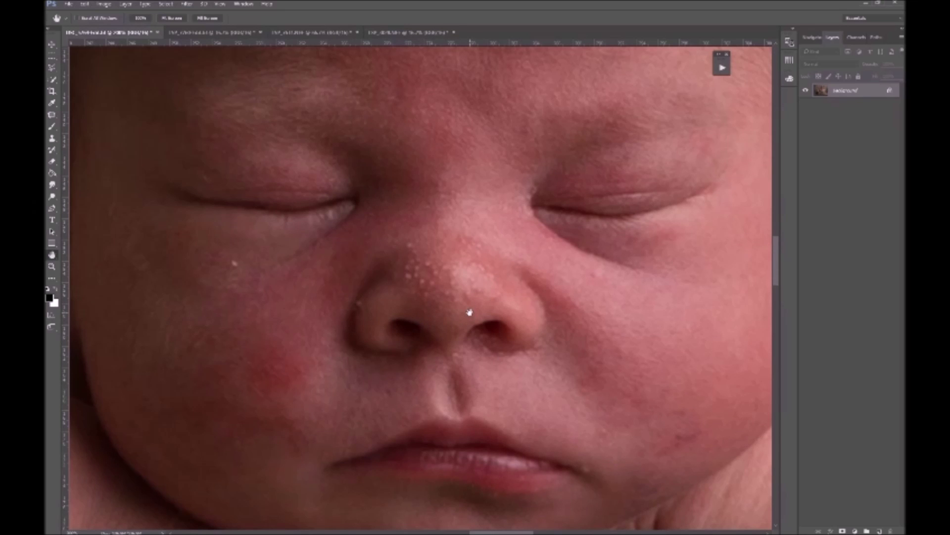
drag(278, 366, 484, 303)
drag(246, 460, 325, 452)
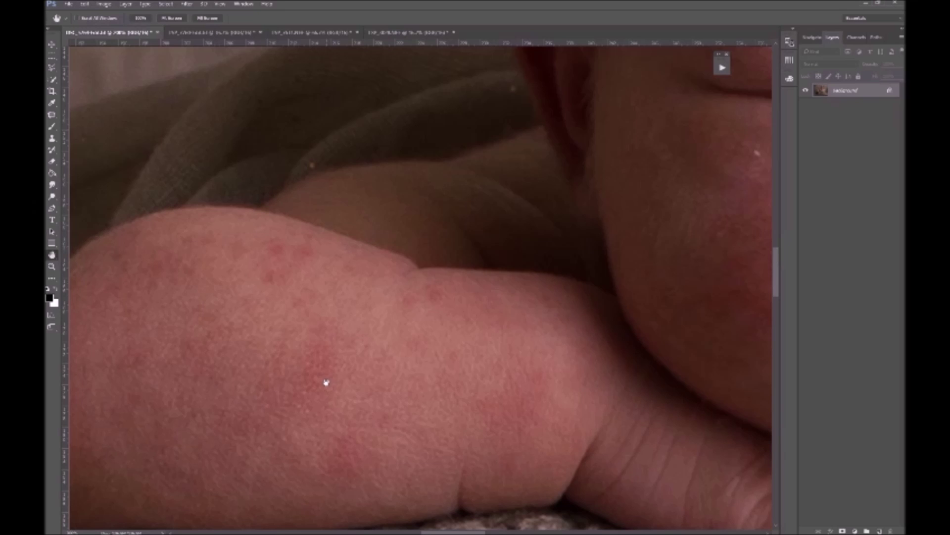
Play the Complete Baby action from the newborn action set on the photo
key(z)
alt+click(433, 364)
alt+click(528, 361)
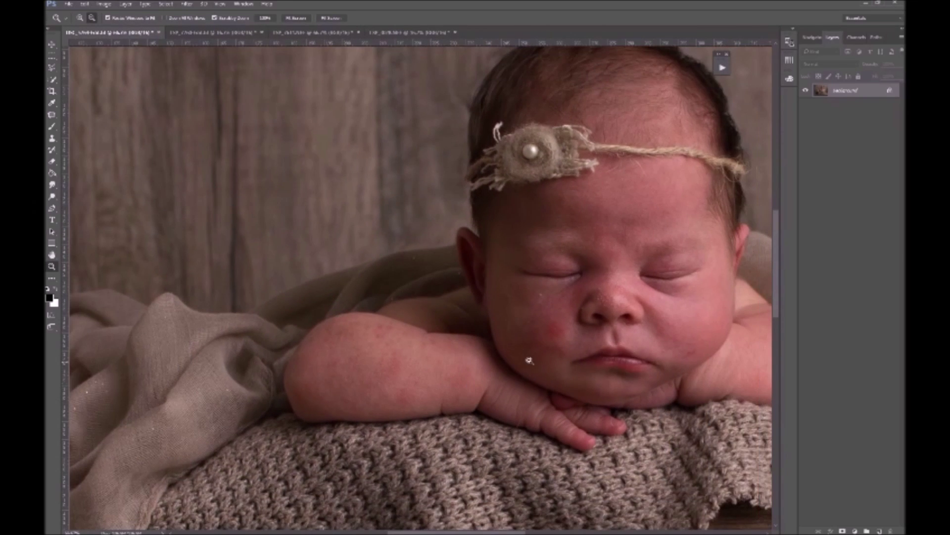
alt+click(542, 363)
key(h)
drag(598, 336, 446, 309)
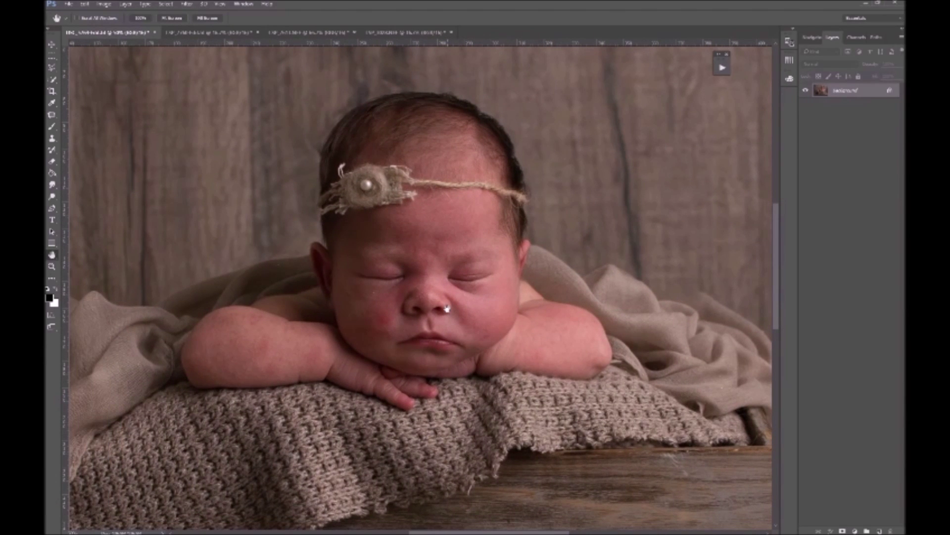
drag(447, 308, 443, 317)
key(z)
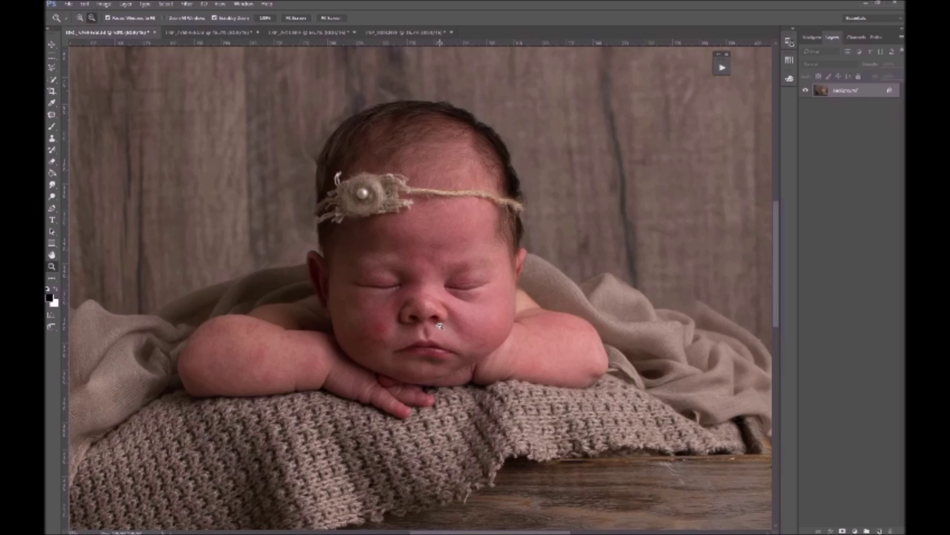
click(722, 67)
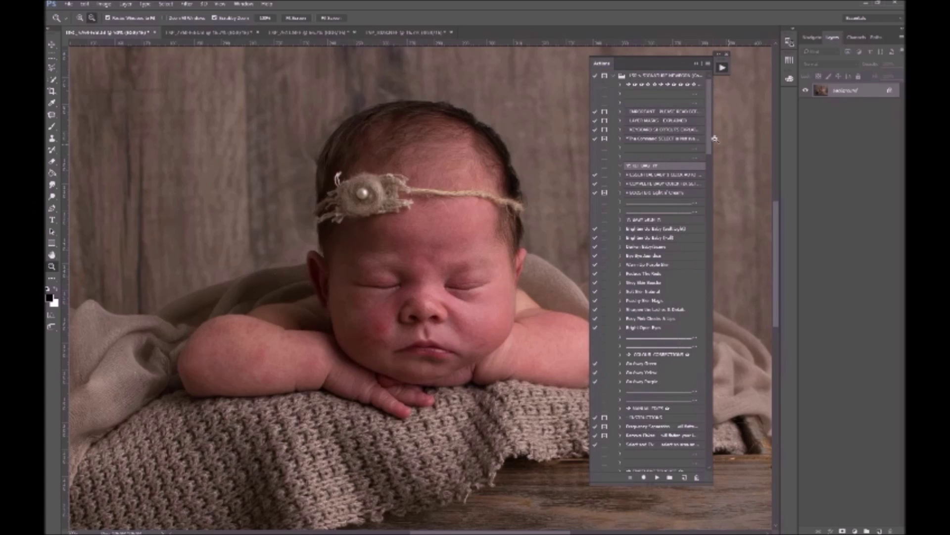
click(661, 184)
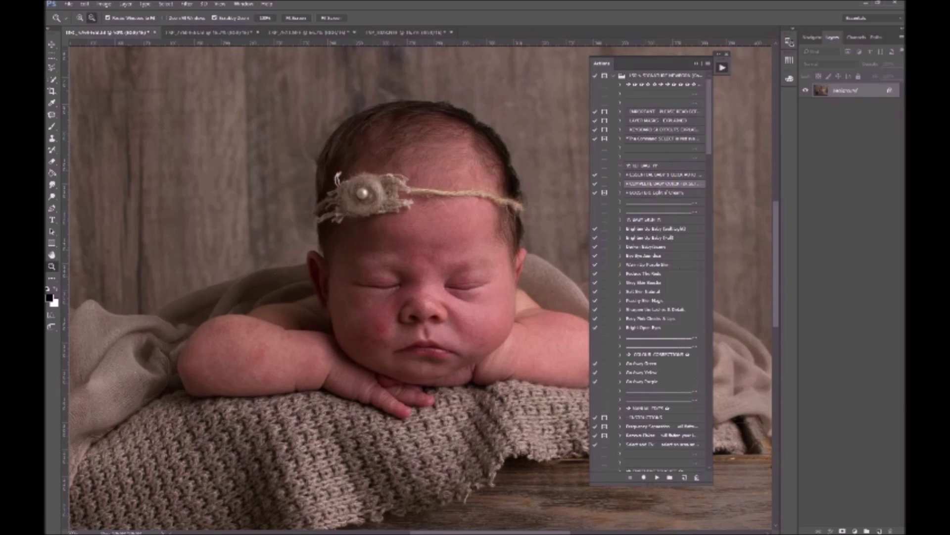
click(657, 477)
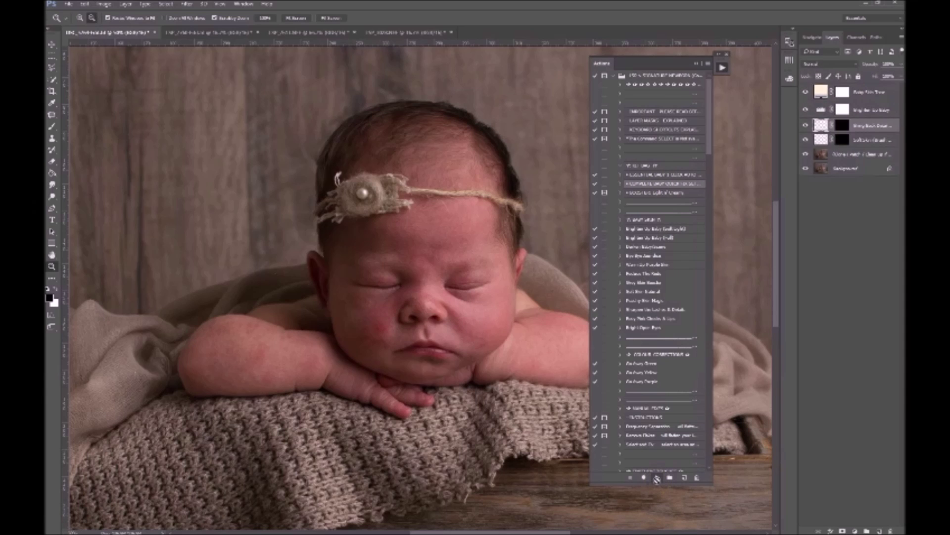
click(697, 65)
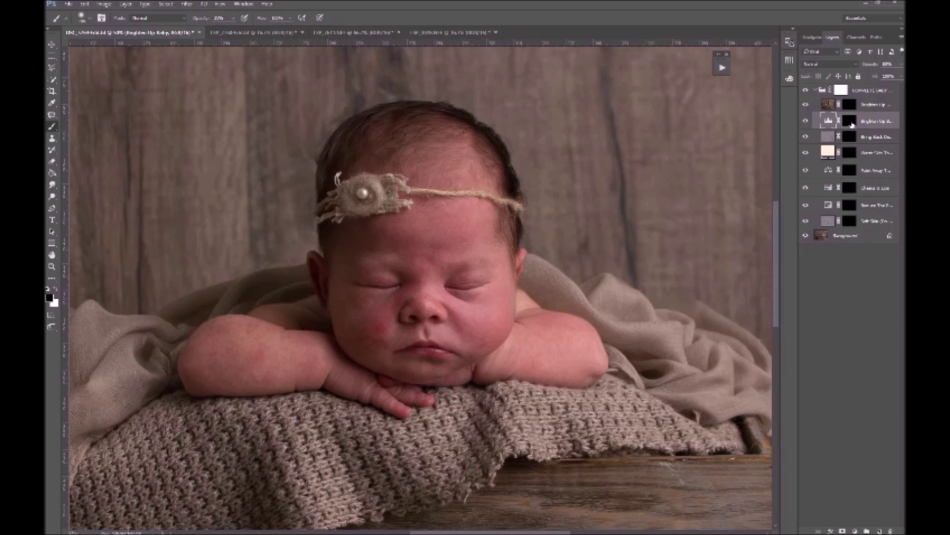
Set the brush opacity to 30% and paint over the baby's face on the Brighten Up Baby layer mask
right_click(511, 361)
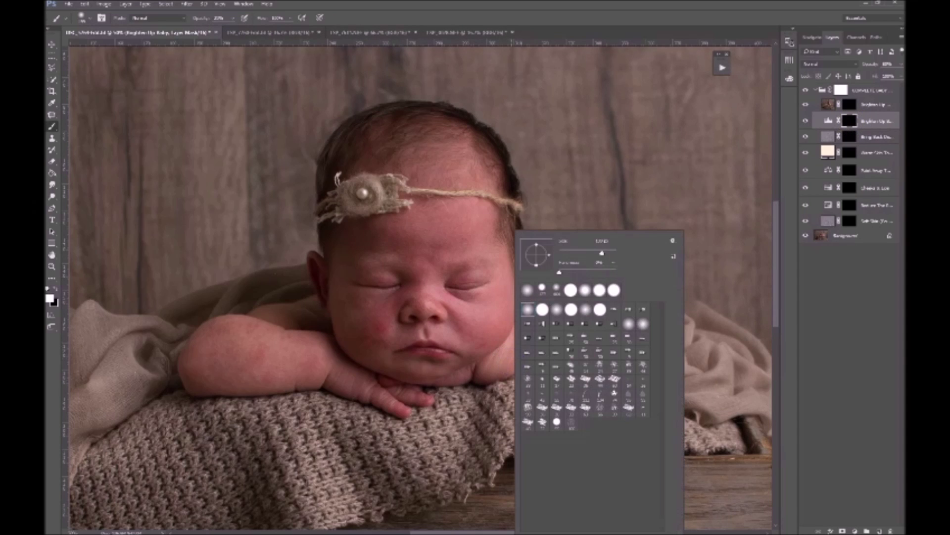
click(230, 23)
click(232, 18)
click(435, 230)
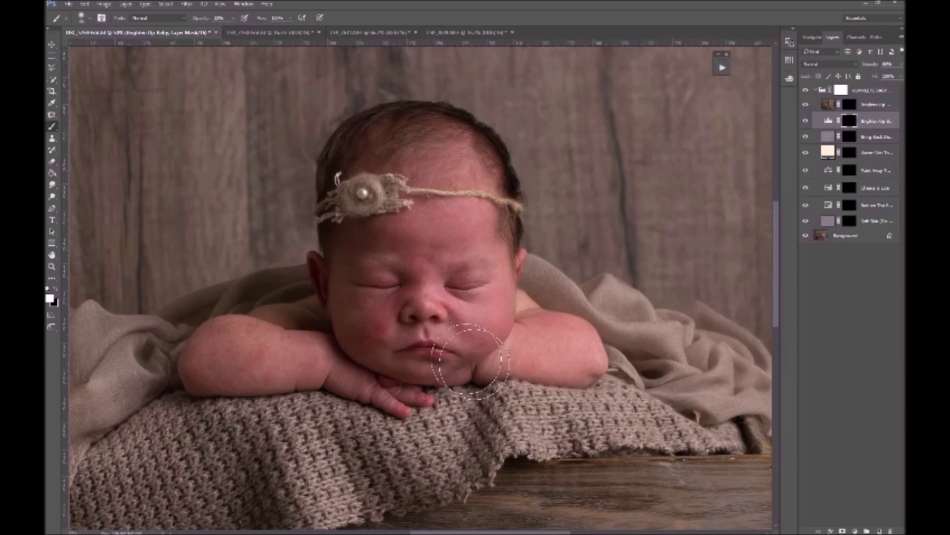
mouse_move(227, 21)
mouse_down()
mouse_move(168, 21)
mouse_move(177, 45)
mouse_up()
text(30)
mouse_move(471, 271)
mouse_down()
mouse_move(387, 346)
mouse_move(361, 316)
mouse_move(431, 331)
mouse_up()
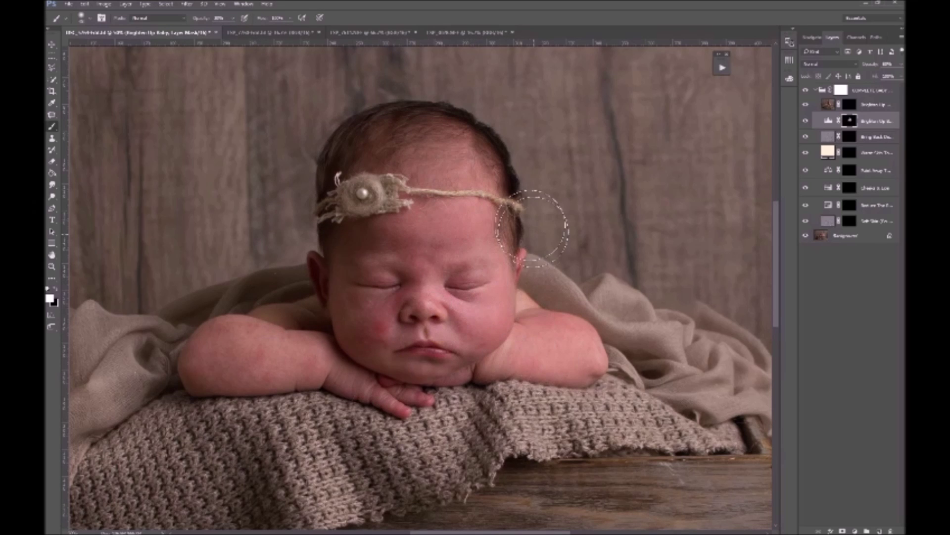
Enlarge the brush slightly and paint the middle of the baby's face on the Brighten Up More layer mask
click(828, 105)
click(849, 105)
alt+click(447, 265)
right_click(477, 278)
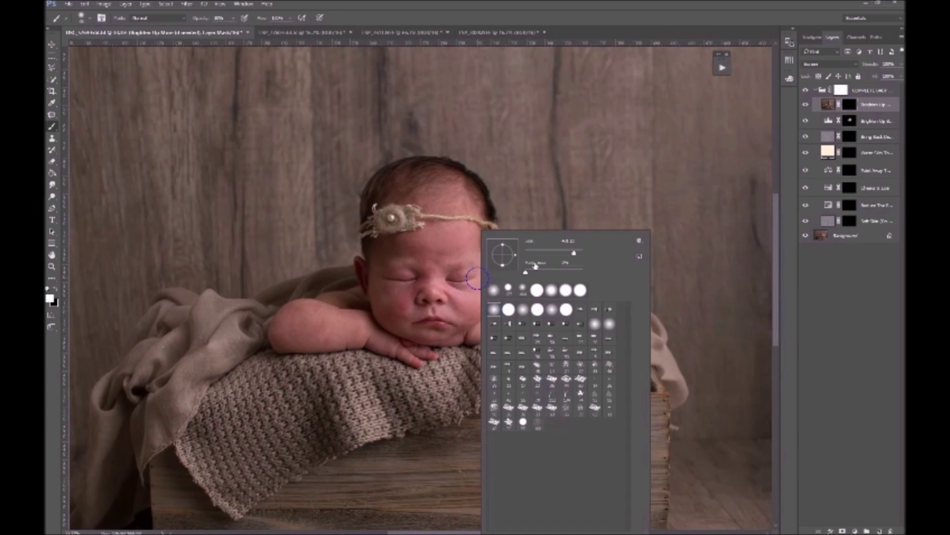
drag(574, 252, 578, 253)
mouse_move(440, 287)
mouse_down()
mouse_move(448, 255)
mouse_move(449, 291)
mouse_up()
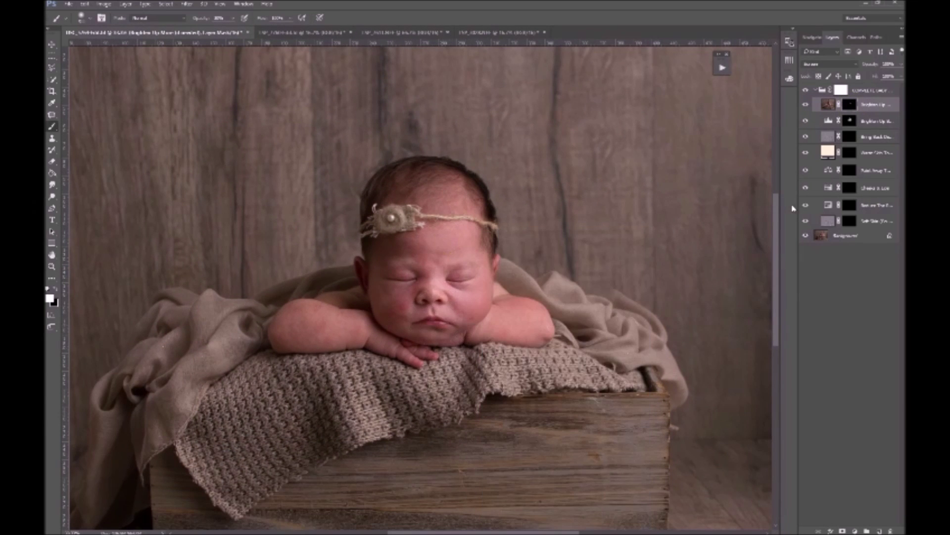
Brush the baby's closed eyelashes on the Bring Back Details layer mask
click(849, 137)
key(z)
drag(423, 319, 495, 296)
key(b)
right_click(495, 296)
click(391, 209)
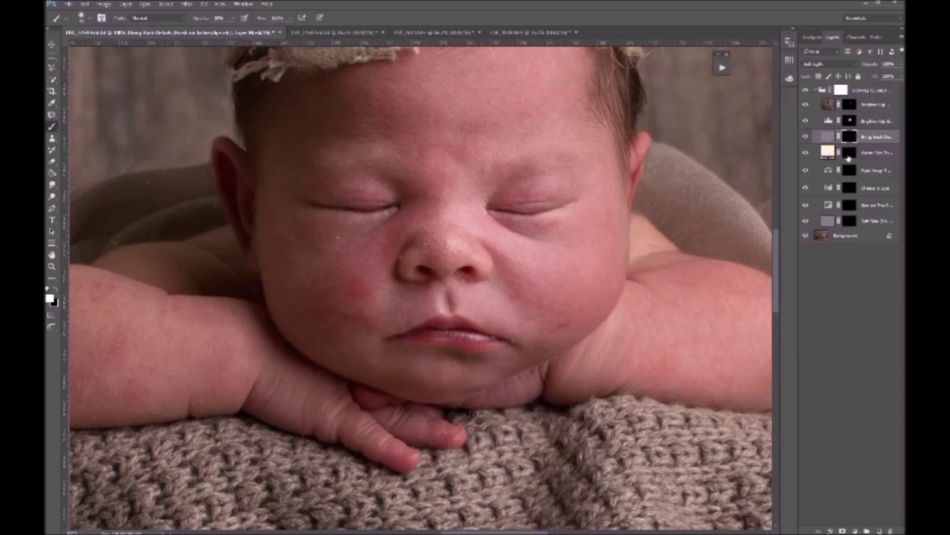
Adjust the brush size and paint over the baby's face on the Warm Skin Tone layer mask
click(849, 152)
key(z)
alt+click(549, 311)
key(b)
right_click(517, 304)
click(607, 251)
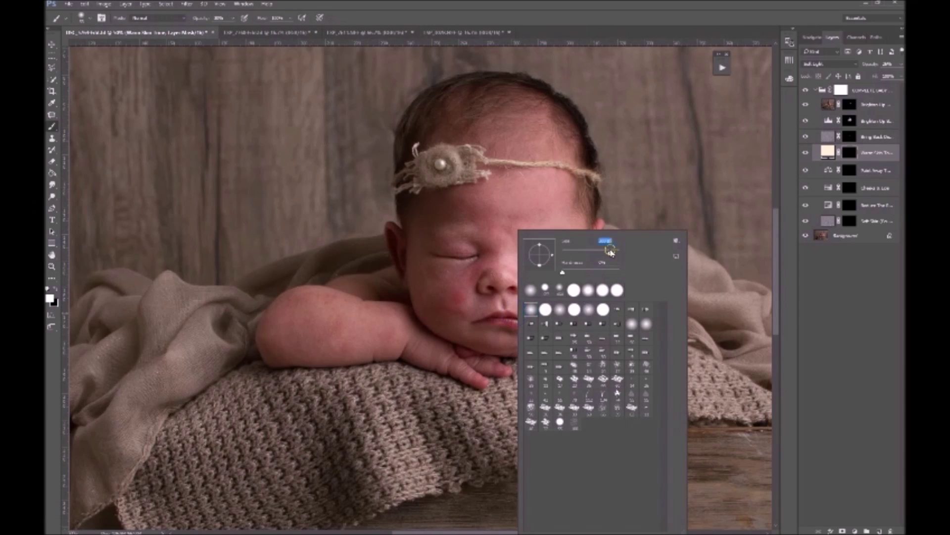
key(Return)
mouse_move(493, 182)
mouse_down()
mouse_move(488, 276)
mouse_move(310, 323)
mouse_move(494, 197)
mouse_move(440, 225)
mouse_up()
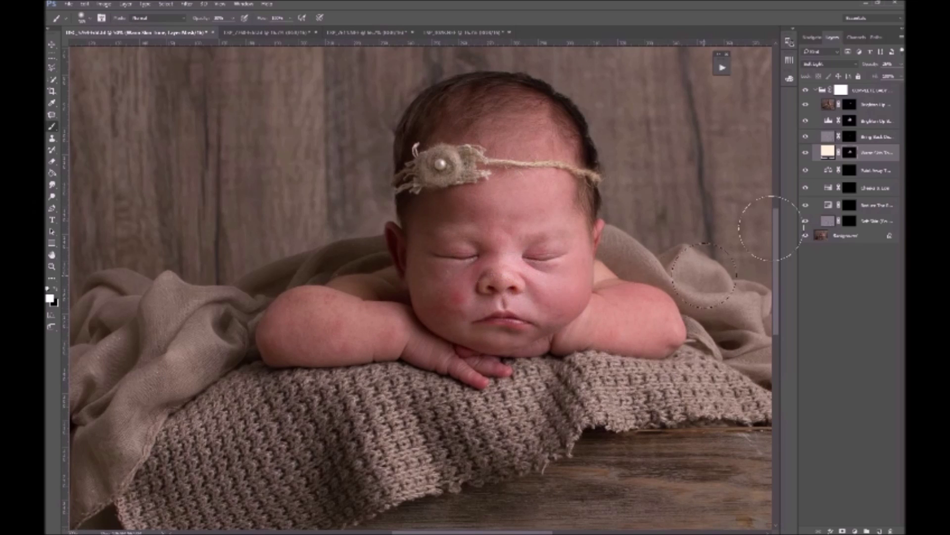
Brush the baby's upper arm on the Paint Away The Yellow mask and the cheek on the Cheeks & Lips mask
click(863, 170)
mouse_move(365, 284)
mouse_down()
mouse_move(384, 299)
mouse_move(385, 283)
mouse_up()
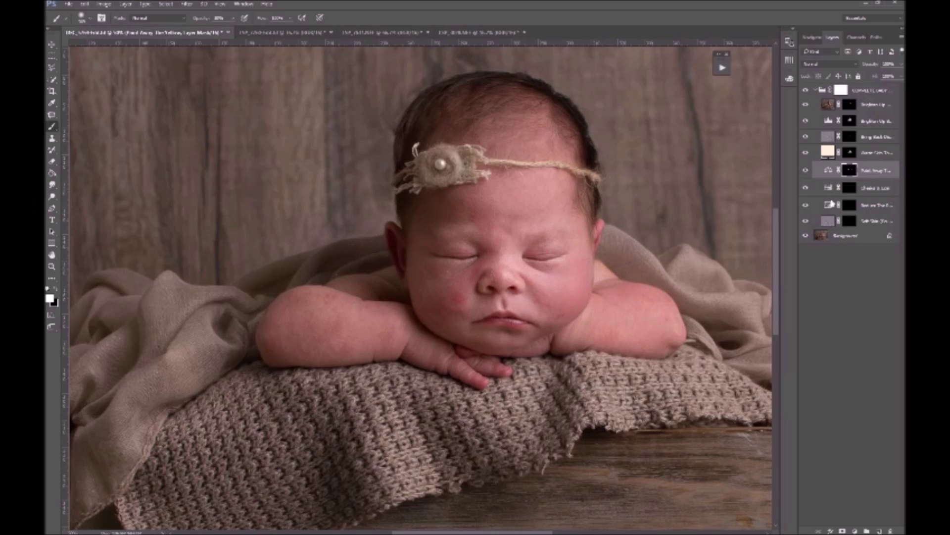
click(850, 187)
drag(435, 325, 441, 303)
key(x)
Paint the baby's face, forehead and hand on the Reduce The Reds layer mask with a smaller brush, and lower that layer's opacity
click(846, 205)
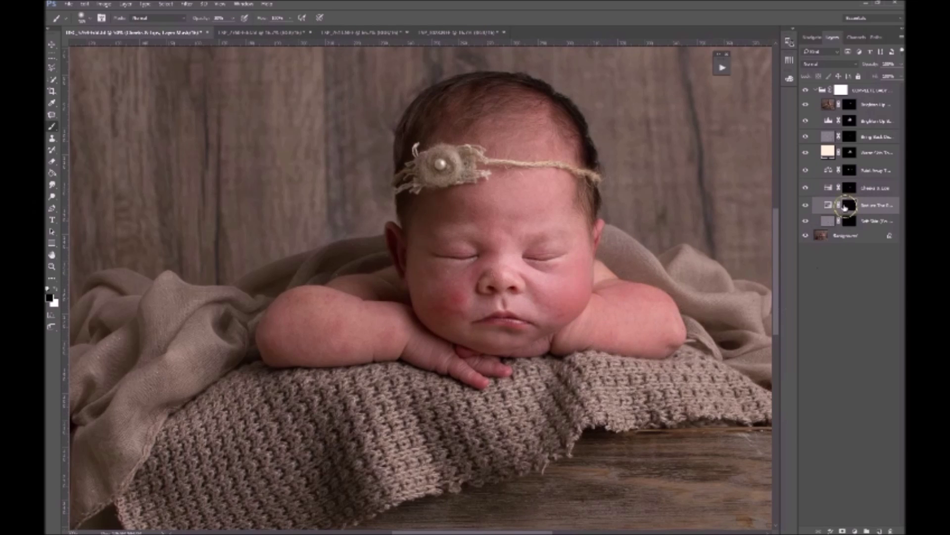
key(x)
key(bracketleft)
mouse_move(508, 282)
mouse_down()
mouse_move(465, 223)
mouse_move(507, 256)
mouse_move(571, 229)
mouse_move(552, 138)
mouse_up()
mouse_move(385, 340)
mouse_down()
mouse_move(314, 322)
mouse_move(318, 299)
mouse_move(490, 390)
mouse_move(639, 298)
mouse_move(339, 395)
mouse_move(473, 356)
mouse_up()
mouse_move(442, 303)
mouse_down()
mouse_move(459, 306)
mouse_move(436, 304)
mouse_move(429, 331)
mouse_up()
click(901, 64)
mouse_move(896, 75)
mouse_down()
mouse_move(858, 75)
mouse_move(886, 75)
mouse_up()
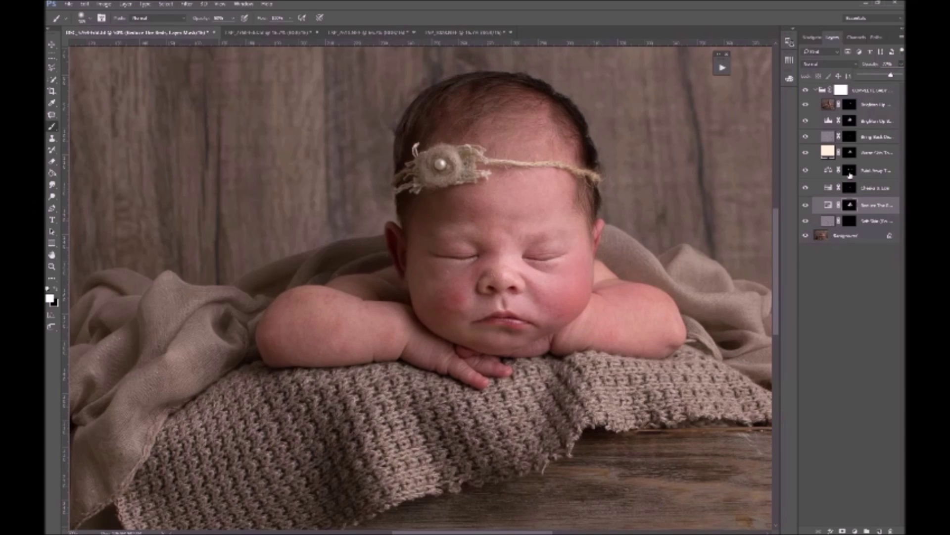
Brush the baby's cheek and forearm on the Paint Away The Yellow mask, and adjust the brush and layer opacity for Soft Skin
click(849, 169)
mouse_move(403, 276)
mouse_down()
mouse_move(445, 266)
mouse_move(480, 302)
mouse_move(456, 307)
mouse_move(435, 340)
mouse_move(413, 329)
mouse_move(409, 347)
mouse_up()
click(849, 220)
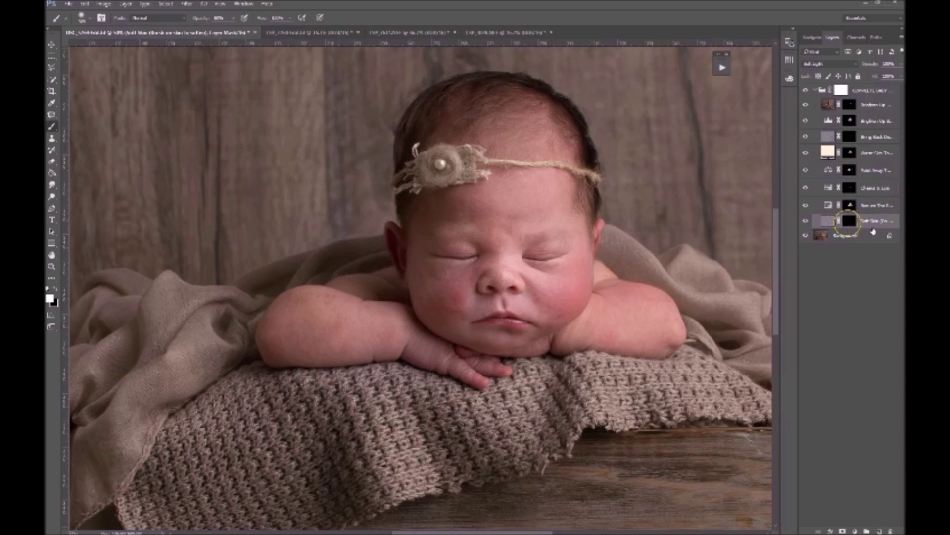
right_click(501, 233)
key(Return)
click(901, 63)
drag(901, 76, 894, 75)
Collapse the retouching layer group and toggle its visibility to compare the portrait before and after
click(816, 90)
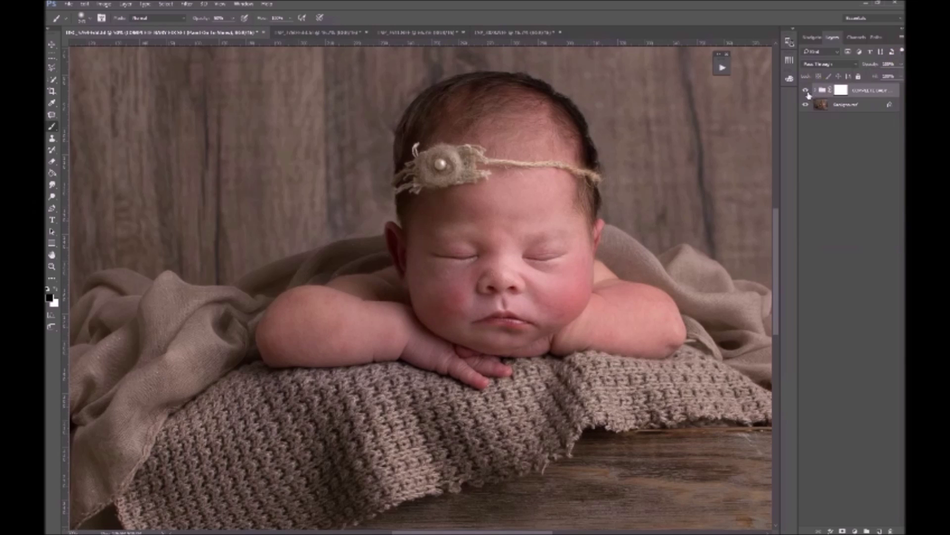
click(806, 90)
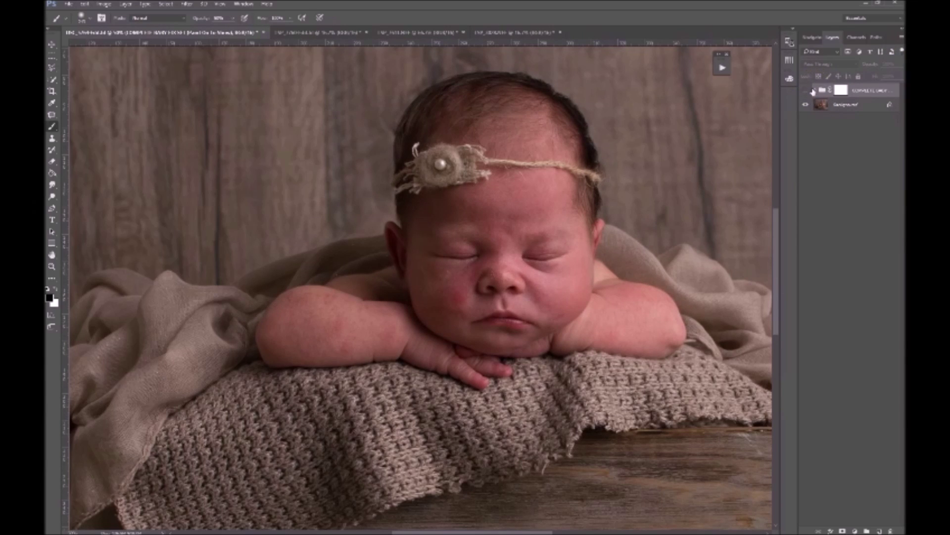
click(807, 90)
key(z)
alt+click(514, 322)
alt+click(515, 322)
alt+click(515, 322)
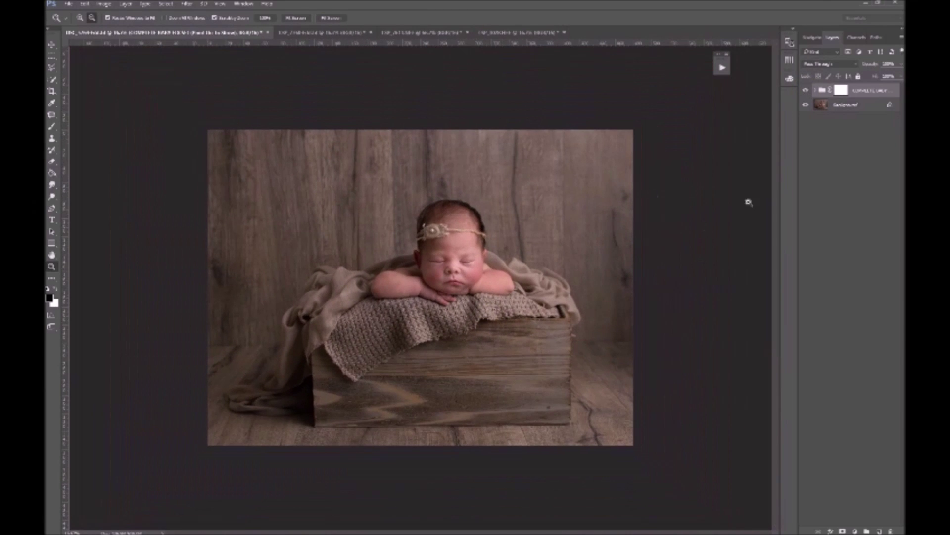
Copy the original Background image into a new document, and flatten the retouched portrait into a single layer
click(856, 102)
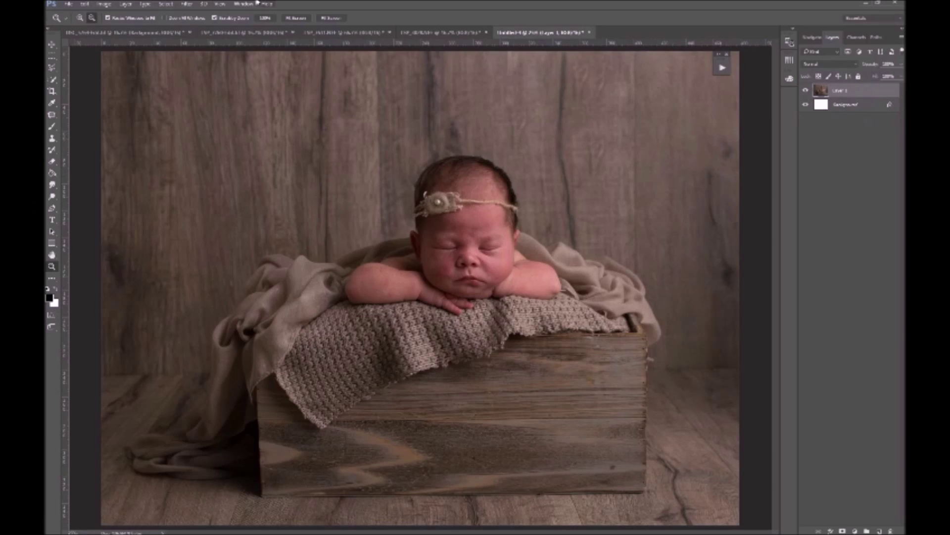
click(96, 31)
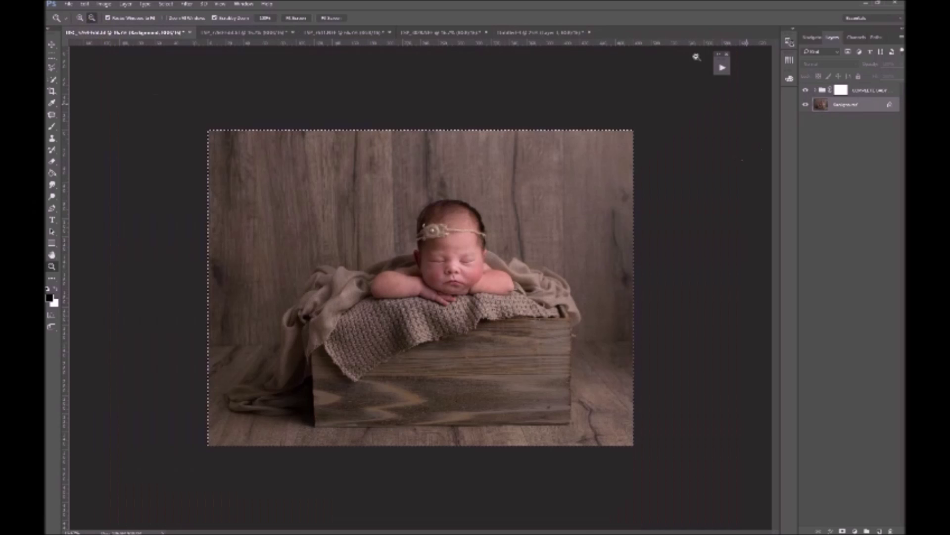
right_click(841, 104)
click(849, 199)
Examine the flattened portrait up close, checking the skin tone and redness on the baby's face, arms and hands
drag(443, 275, 577, 254)
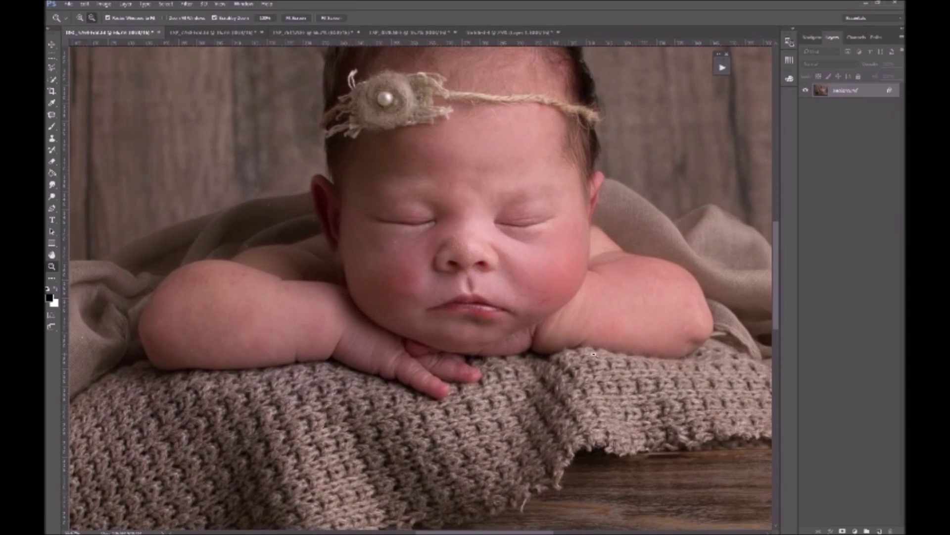
scroll(576, 255, up, 3)
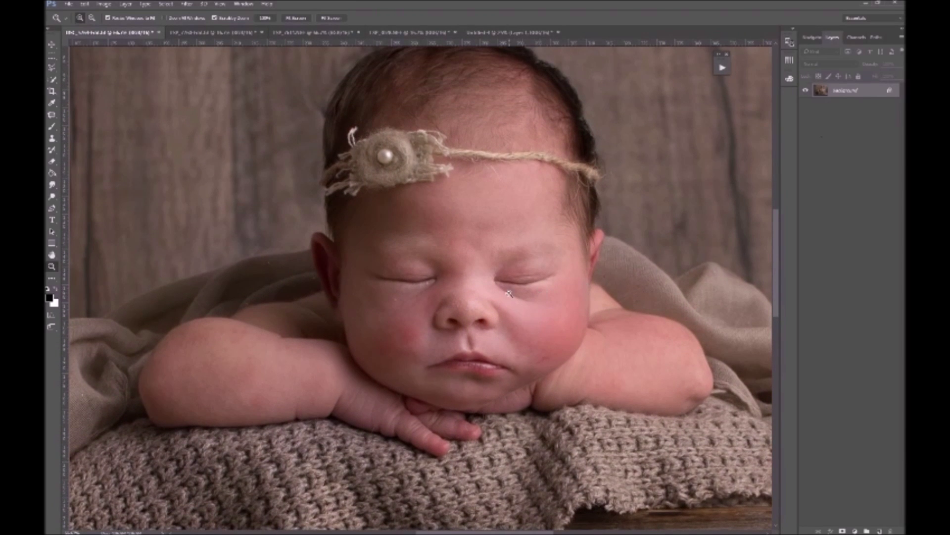
scroll(510, 294, up, 2)
scroll(547, 334, down, 1)
key(space)
drag(579, 378, 394, 229)
click(293, 293)
drag(292, 293, 507, 276)
drag(340, 258, 361, 333)
drag(498, 324, 434, 328)
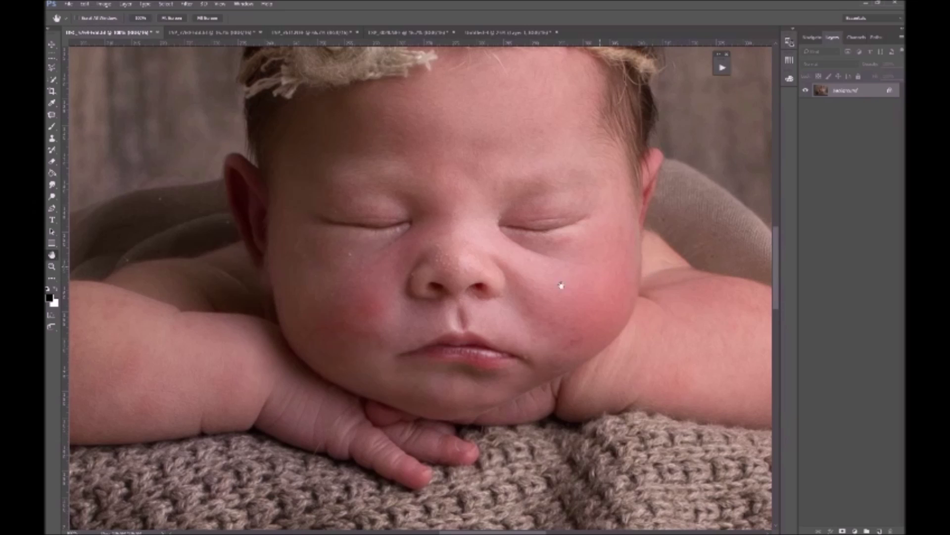
key(z)
alt+click(542, 308)
alt+click(542, 308)
alt+click(543, 307)
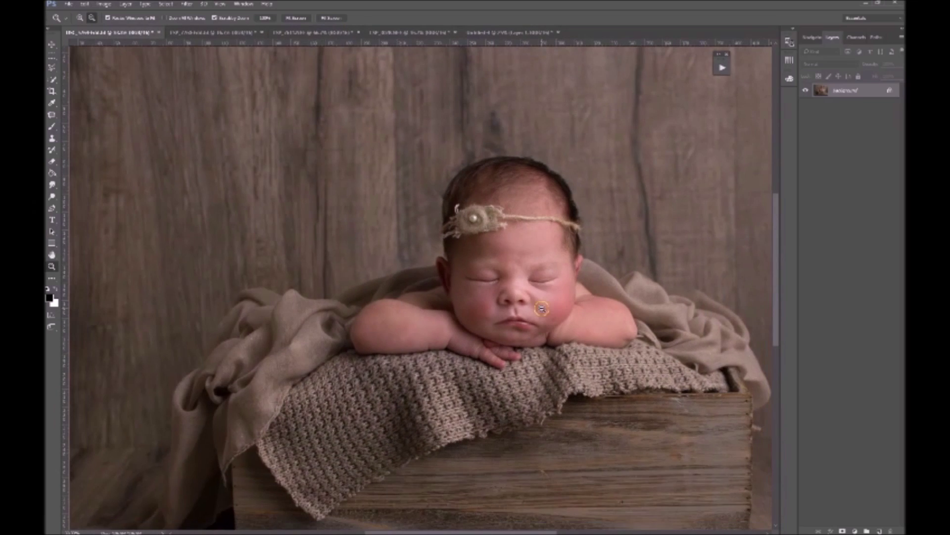
alt+click(543, 308)
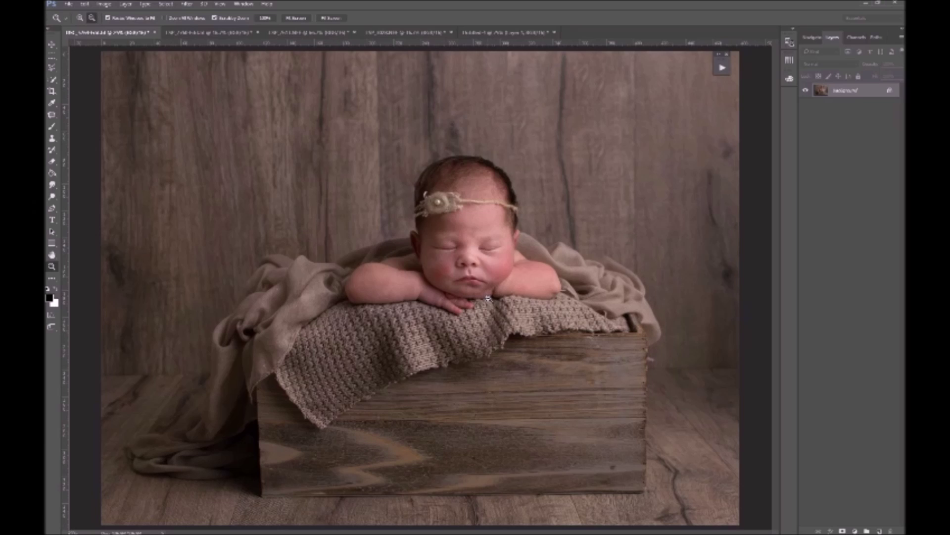
Duplicate the Background layer and name the copy TONES
alt+click(507, 268)
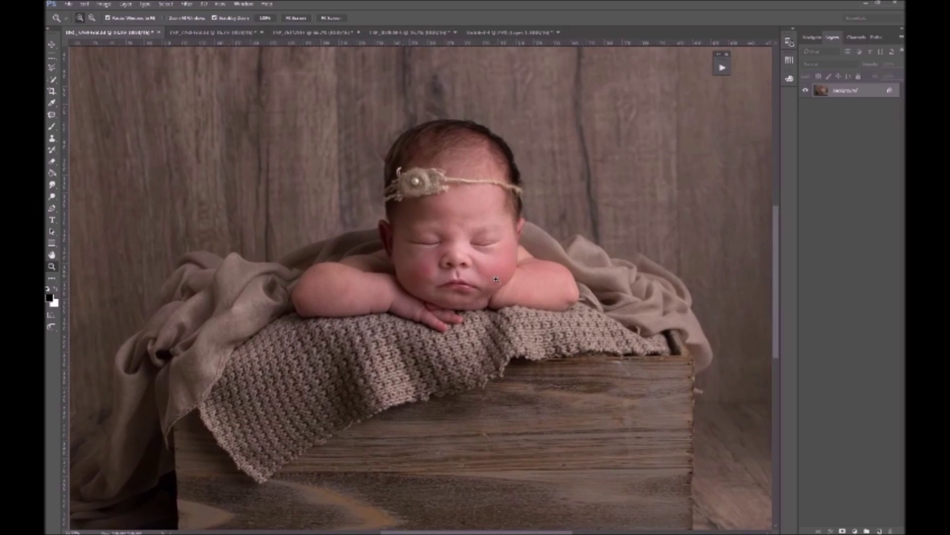
alt+click(495, 277)
key(h)
drag(482, 322, 473, 399)
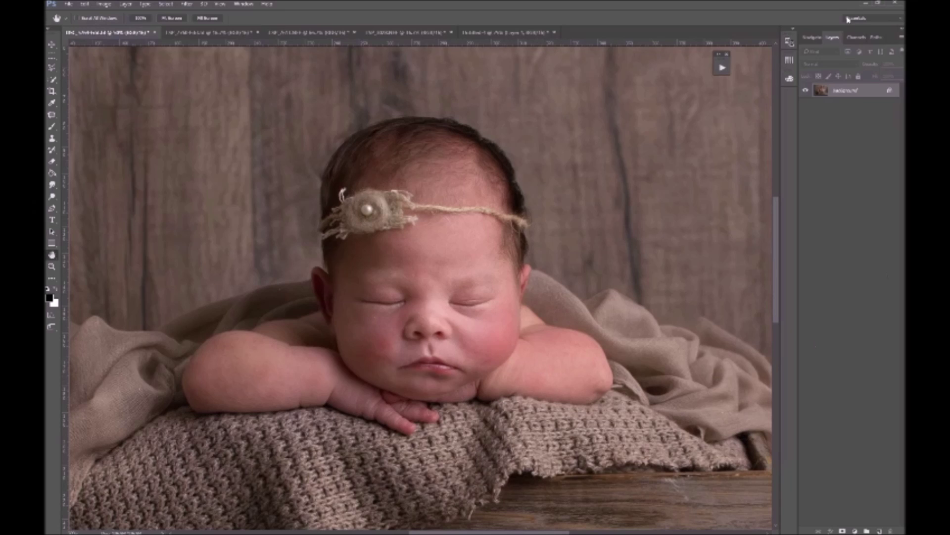
right_click(856, 91)
click(859, 107)
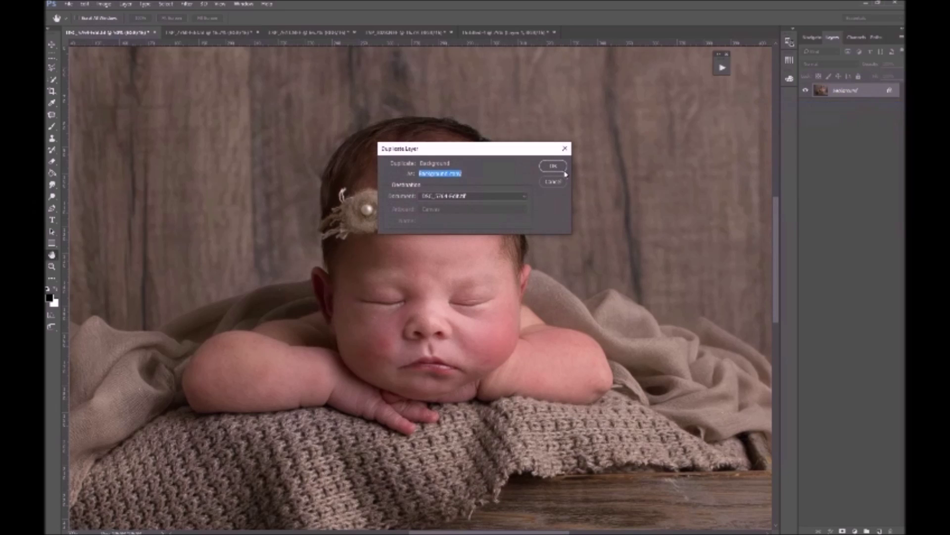
text(TGNFS)
click(553, 165)
Look through the other open documents and examine the floating FREQUENCY sample image at different magnifications
click(520, 32)
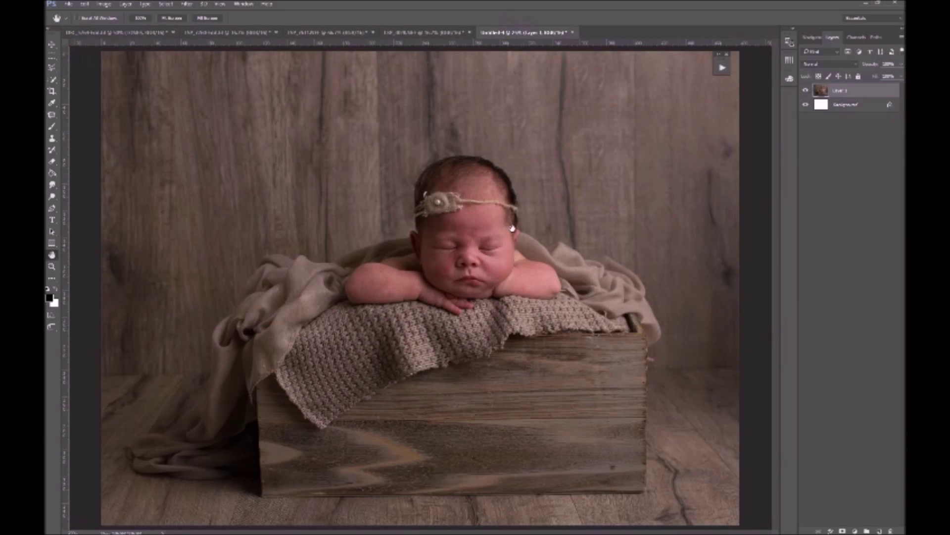
click(423, 33)
click(320, 32)
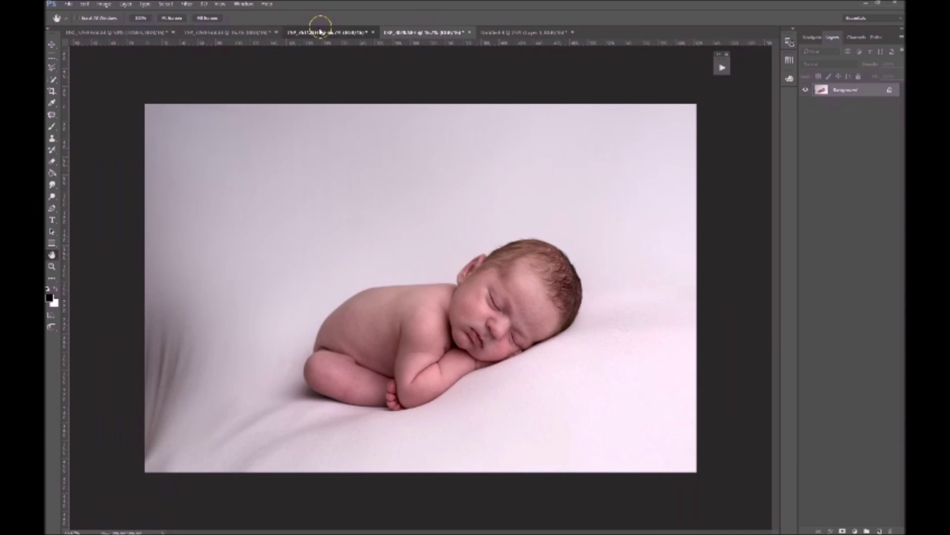
click(119, 32)
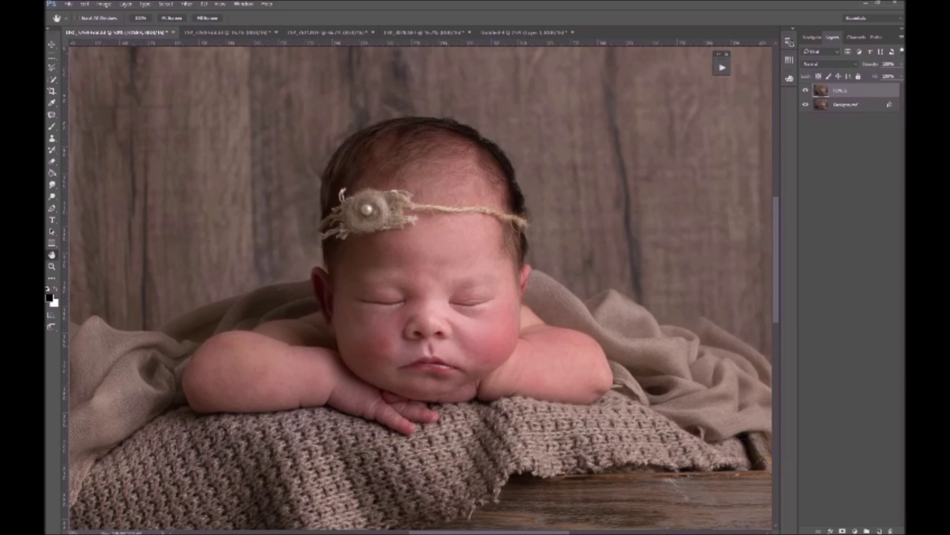
key(ctrl+Tab)
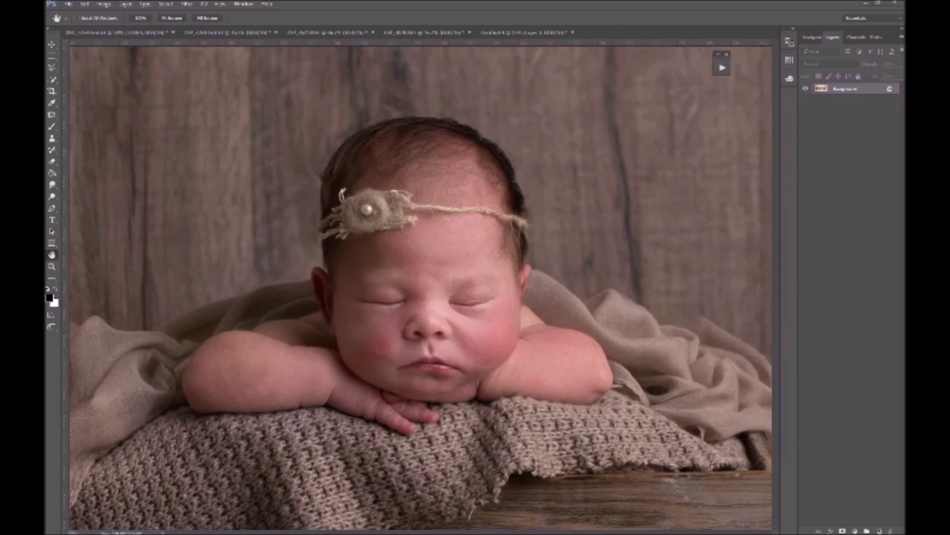
drag(426, 164, 484, 136)
key(z)
click(524, 205)
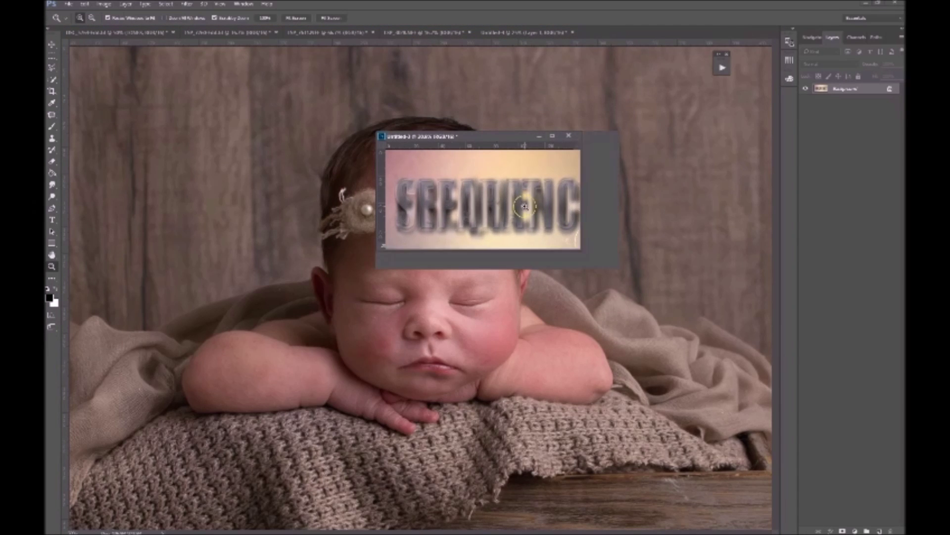
alt+click(522, 206)
alt+click(522, 206)
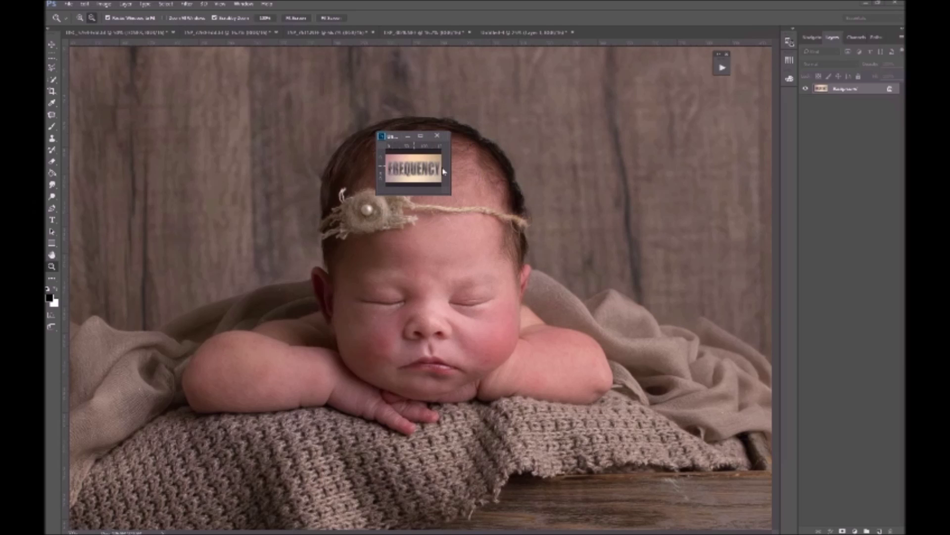
click(421, 178)
drag(423, 179, 539, 235)
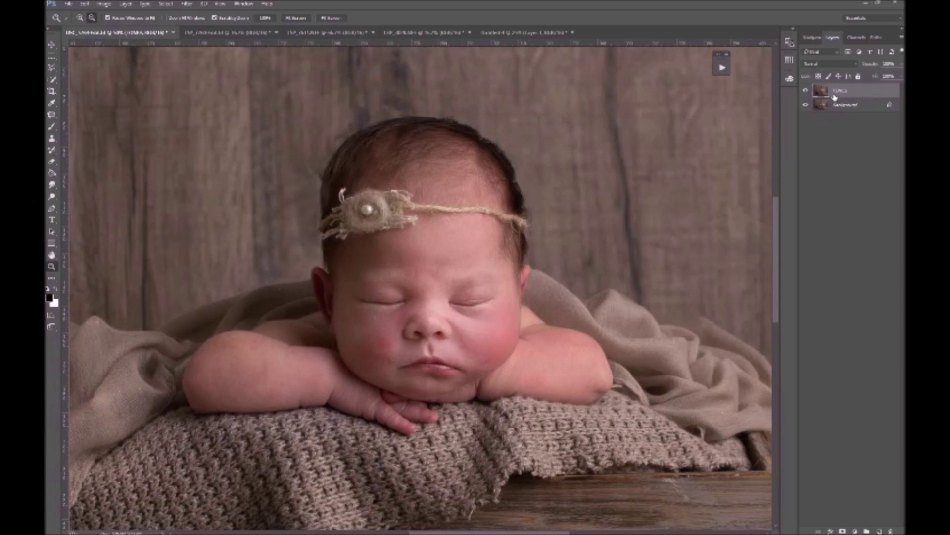
Duplicate the TONES layer and rename the copy TEXTURES
key(ctrl+j)
double_click(841, 91)
text(TEXTURES)
key(Return)
Hide the TEXTURES layer and make the TONES layer active
click(848, 105)
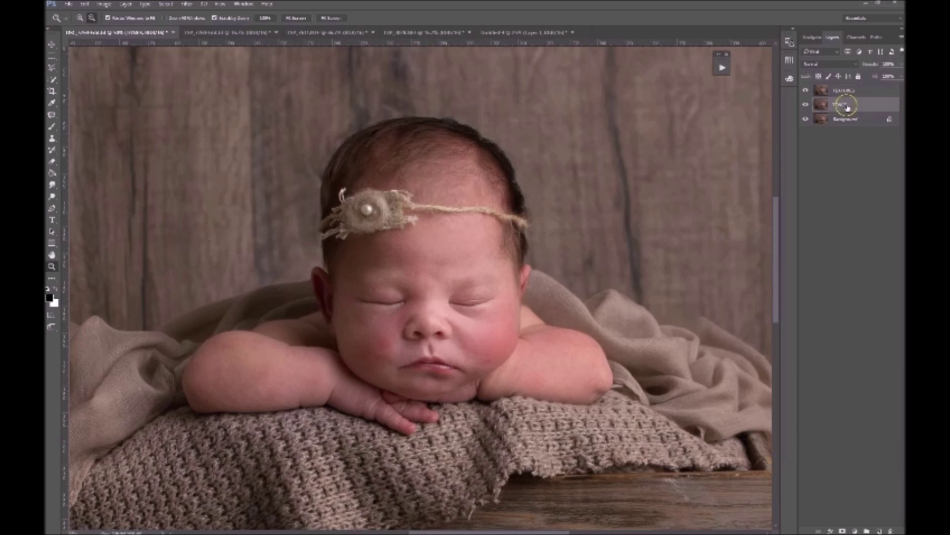
click(805, 90)
click(823, 92)
click(806, 90)
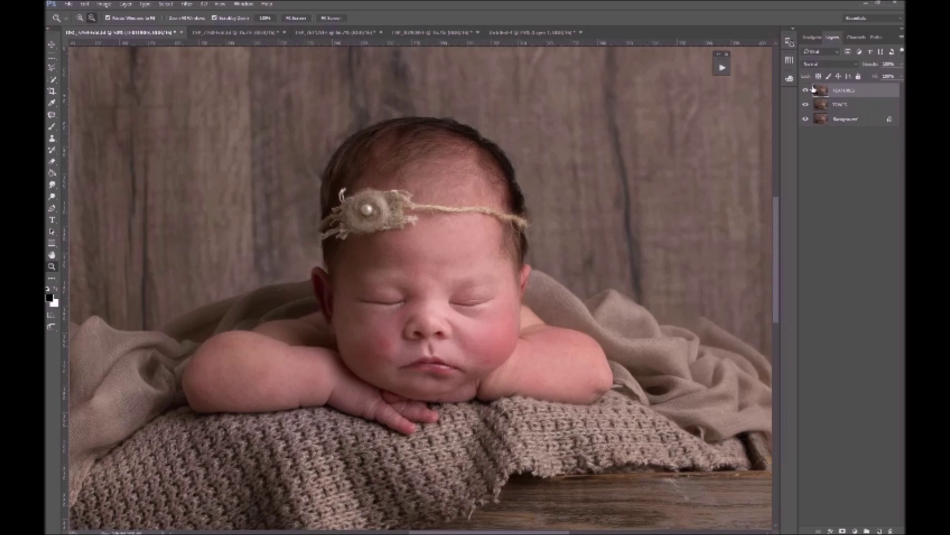
click(805, 91)
click(831, 104)
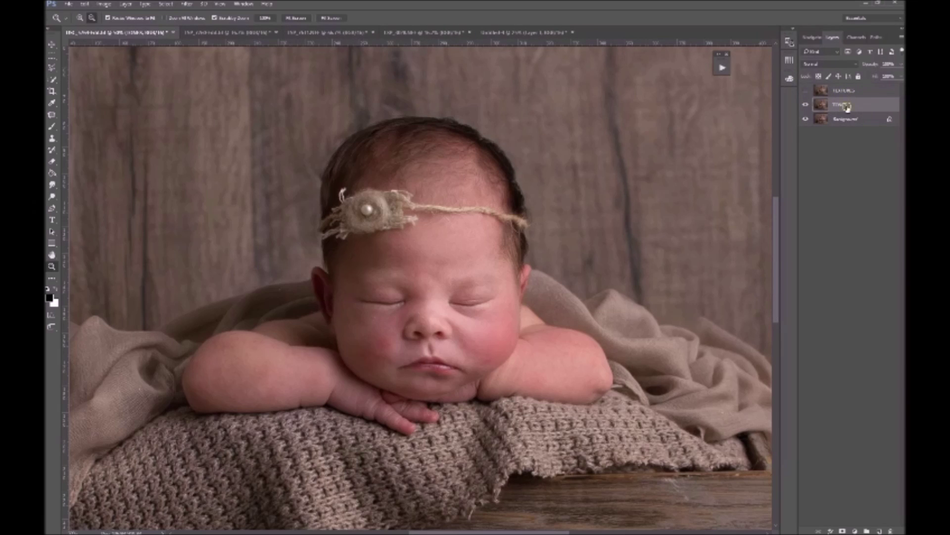
Apply a Gaussian Blur with a radius of 15 pixels to the TONES layer
click(187, 4)
mouse_move(209, 105)
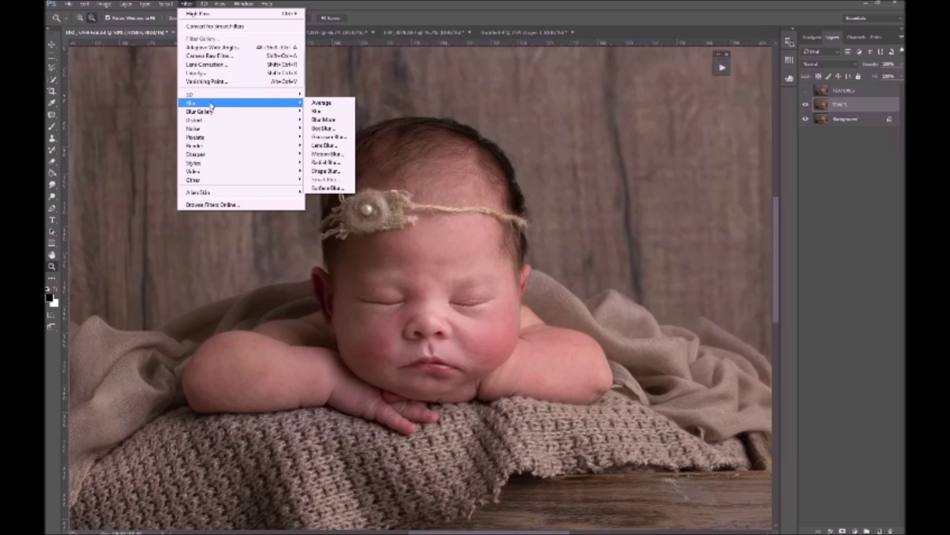
click(316, 141)
mouse_move(608, 246)
mouse_down()
mouse_move(589, 244)
mouse_move(602, 245)
mouse_up()
click(611, 245)
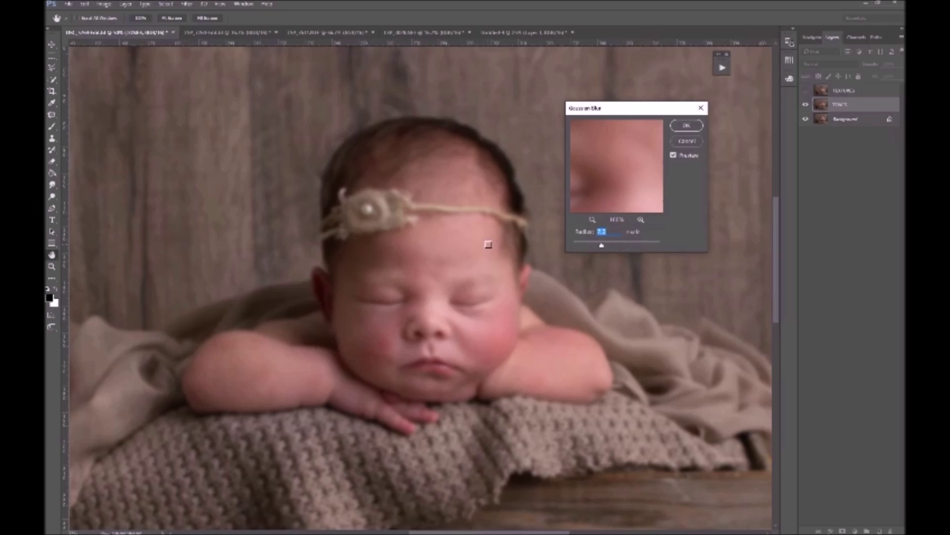
text(15)
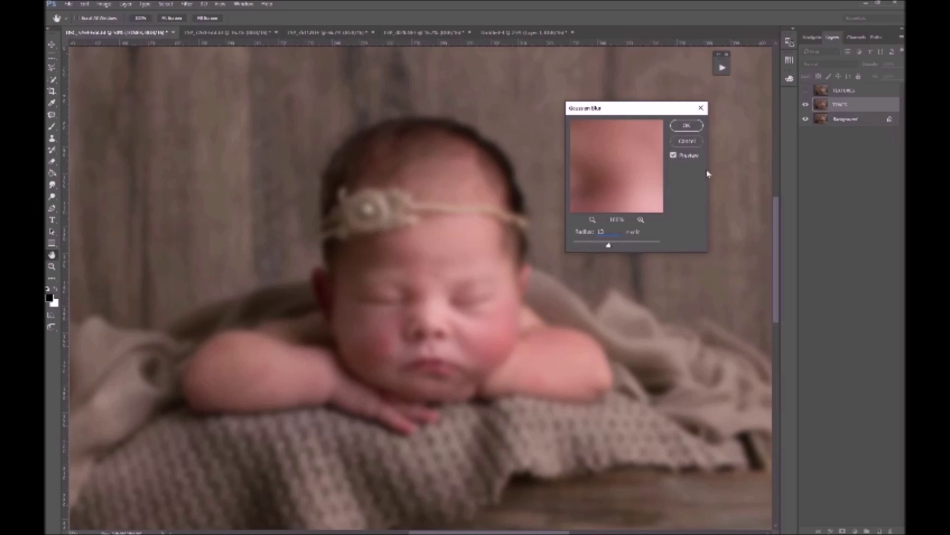
click(687, 125)
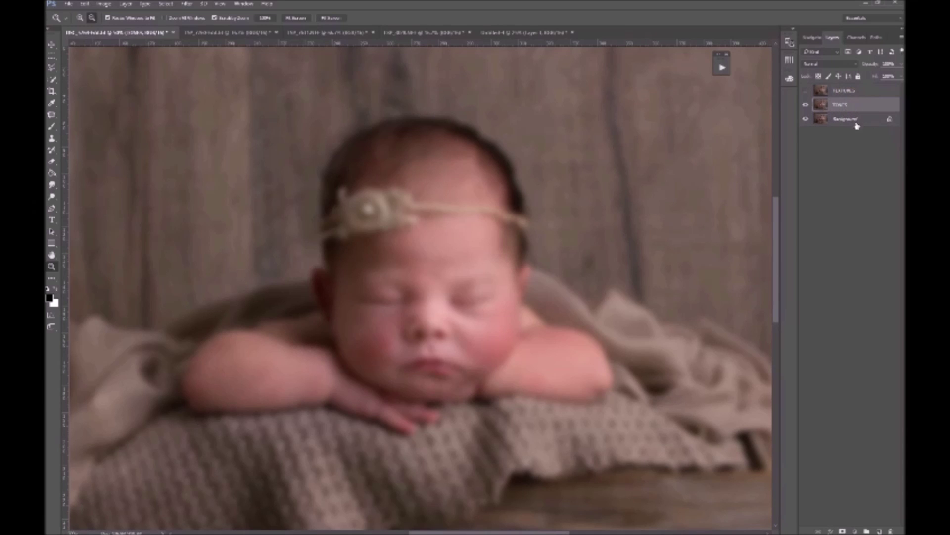
Show the TEXTURES layer, make it active, and open the Apply Image settings for it
click(805, 90)
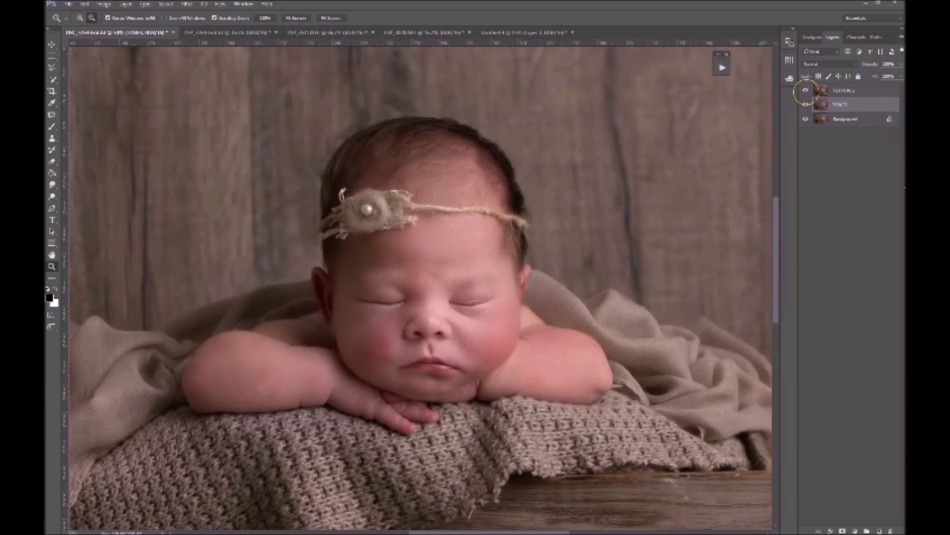
click(827, 94)
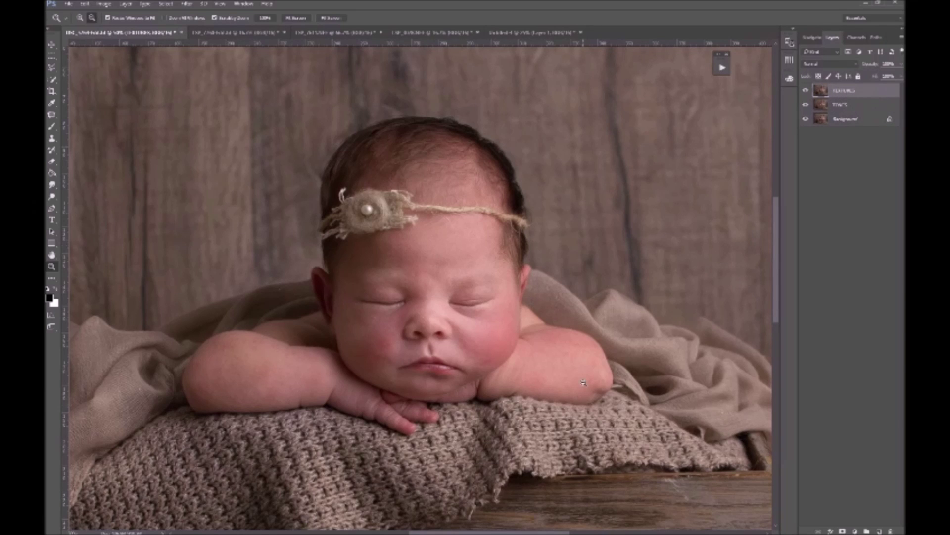
click(104, 4)
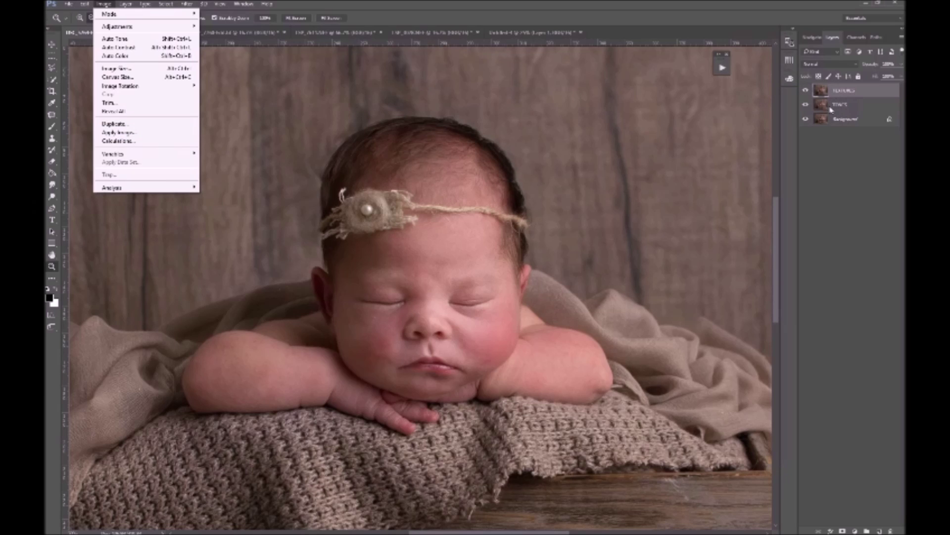
click(220, 4)
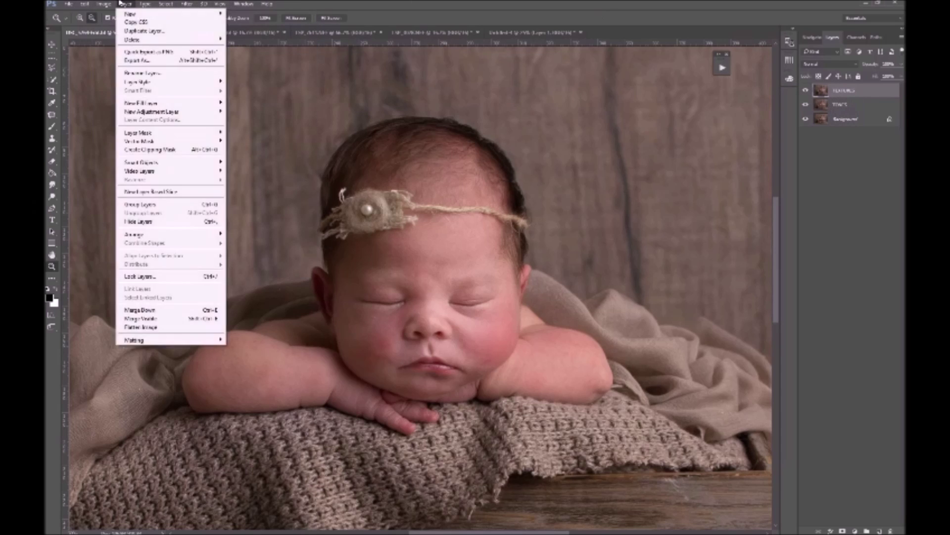
mouse_move(108, 4)
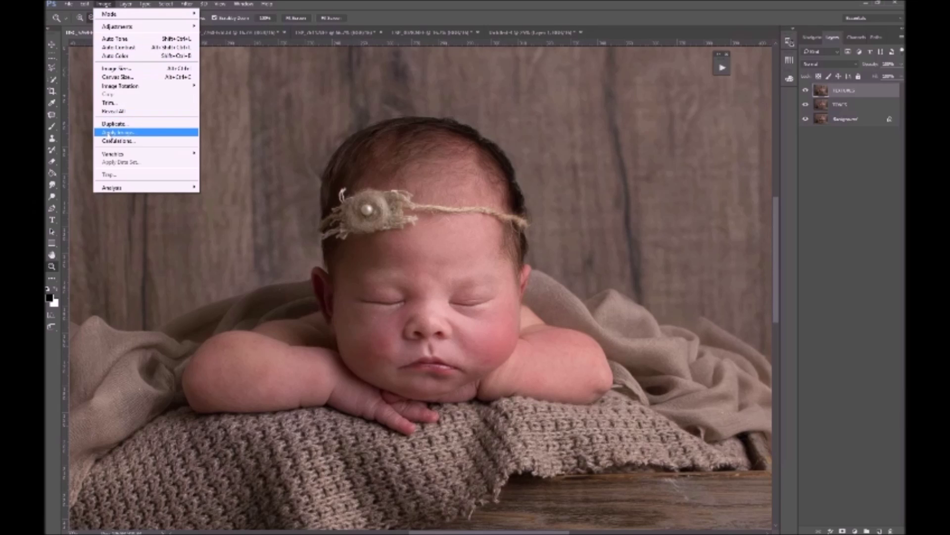
click(110, 133)
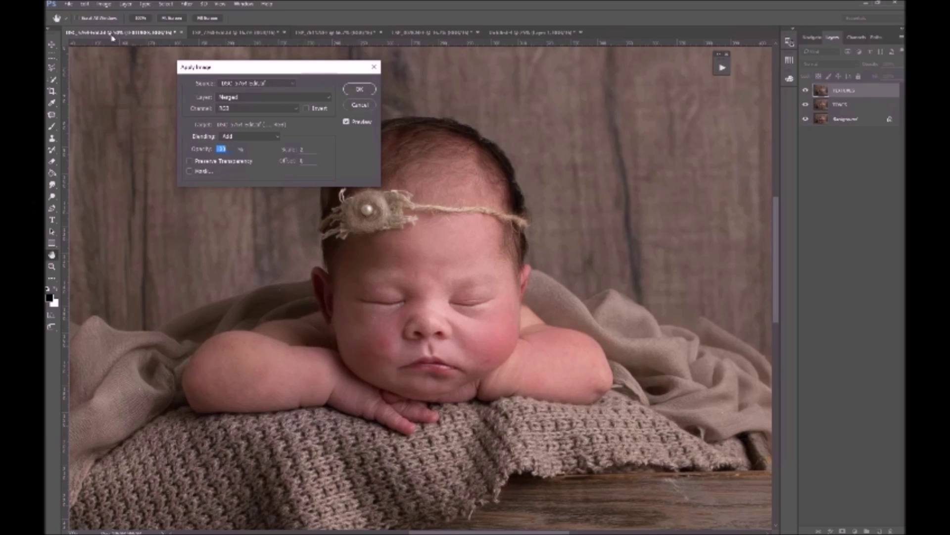
Use the current document's TONES layer as the Apply Image source, with the RGB channel and Invert enabled
click(225, 85)
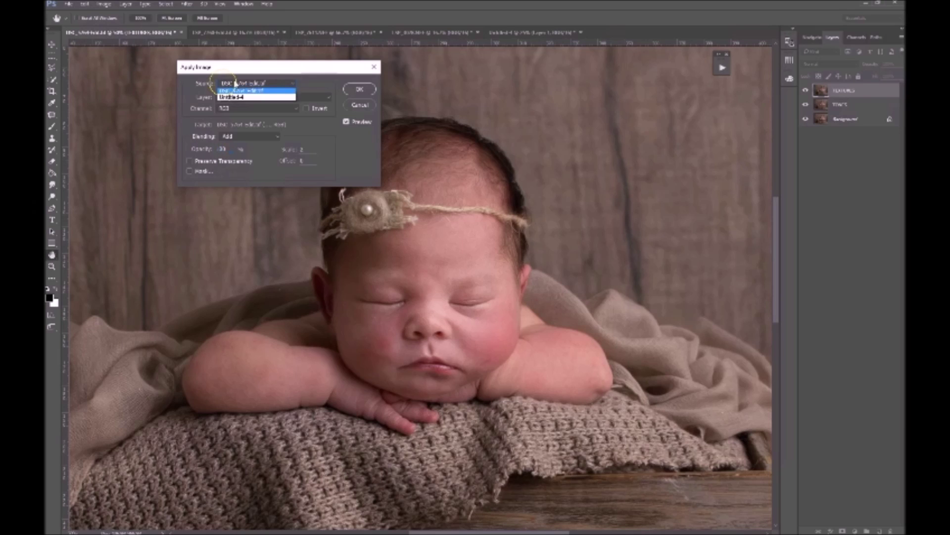
click(242, 94)
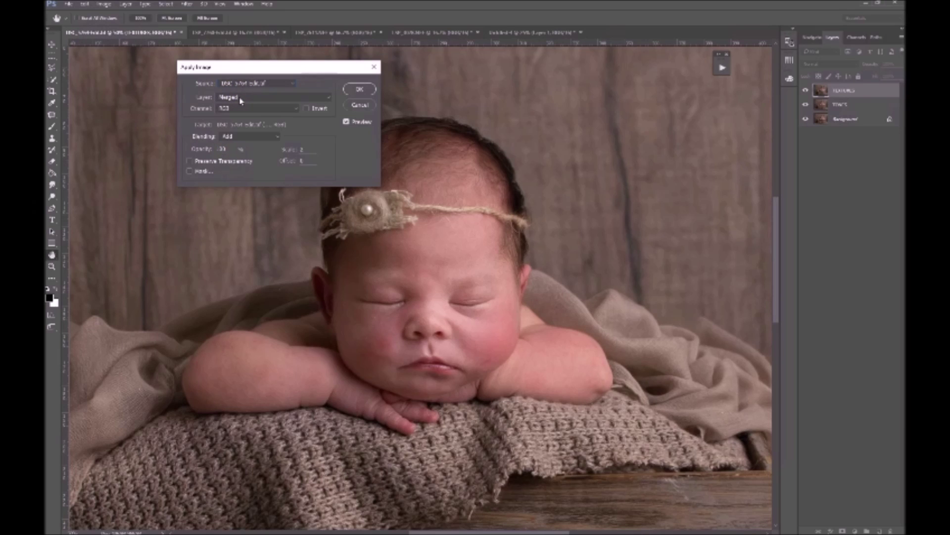
click(241, 97)
click(244, 124)
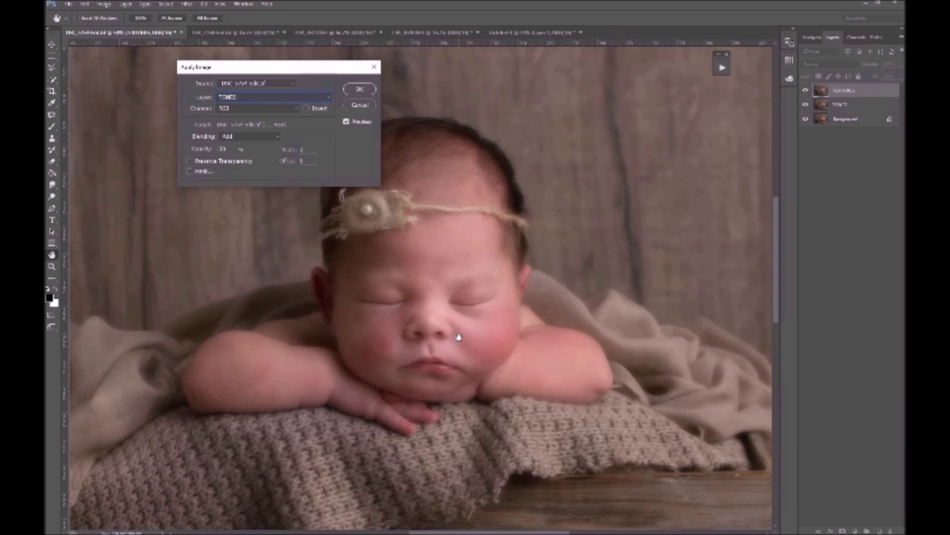
click(238, 108)
click(235, 116)
click(235, 109)
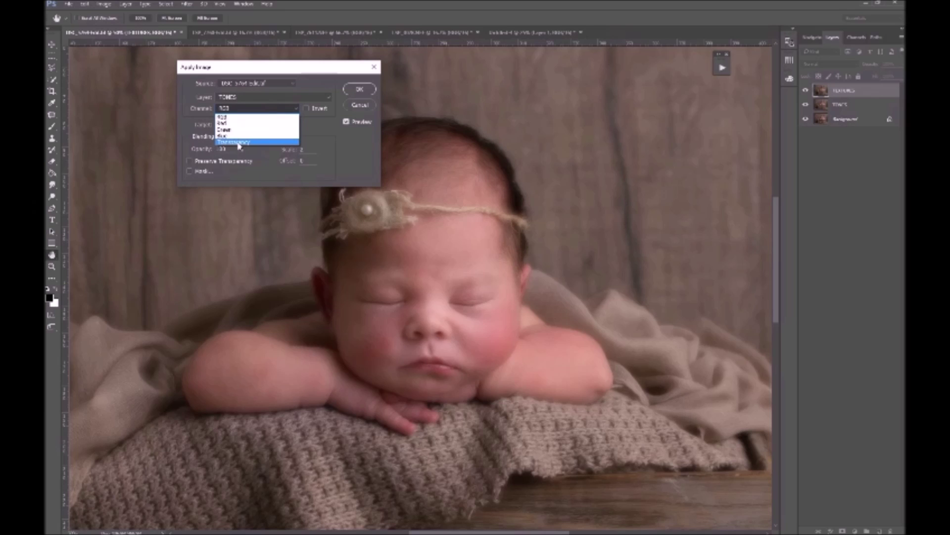
click(231, 116)
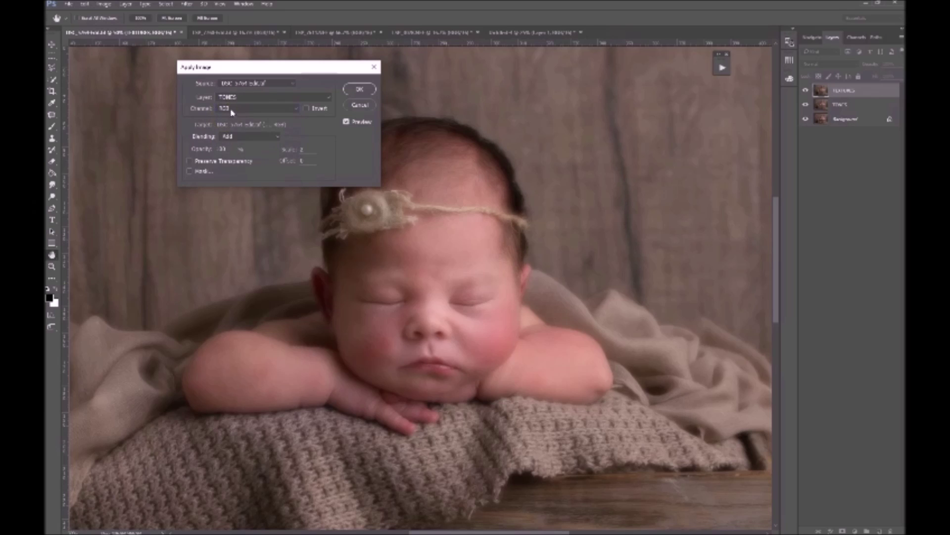
click(307, 108)
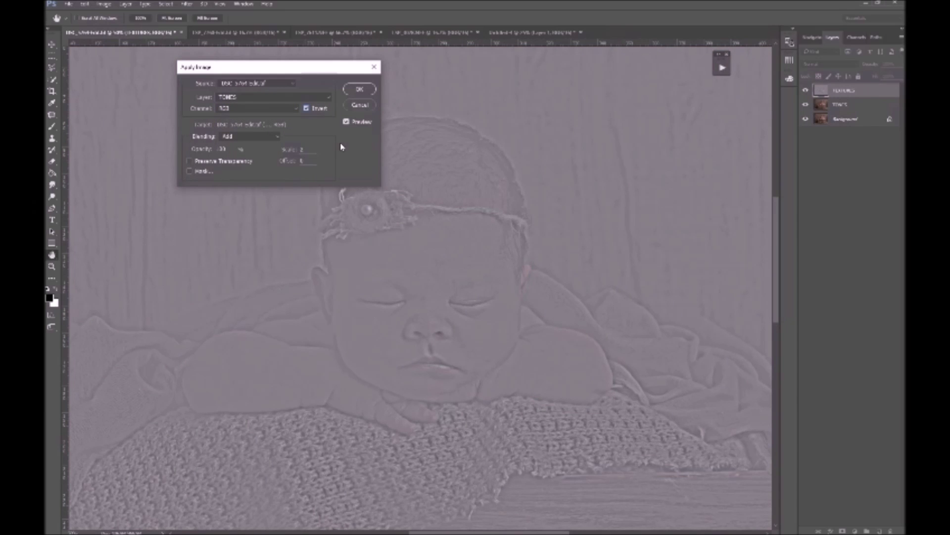
Try a scale of 1 and Normal blending in Apply Image, comparing the preview with Invert off and on
drag(307, 149, 246, 149)
text(2)
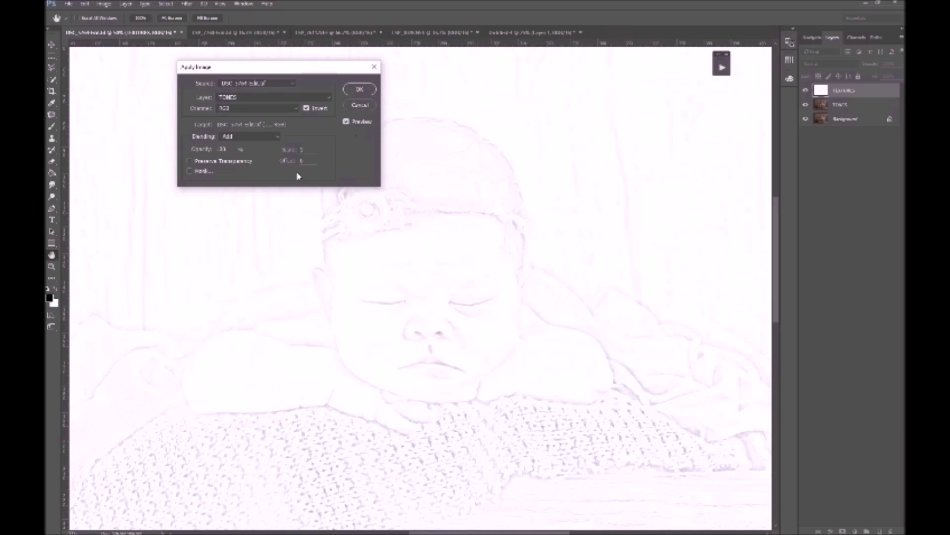
click(255, 137)
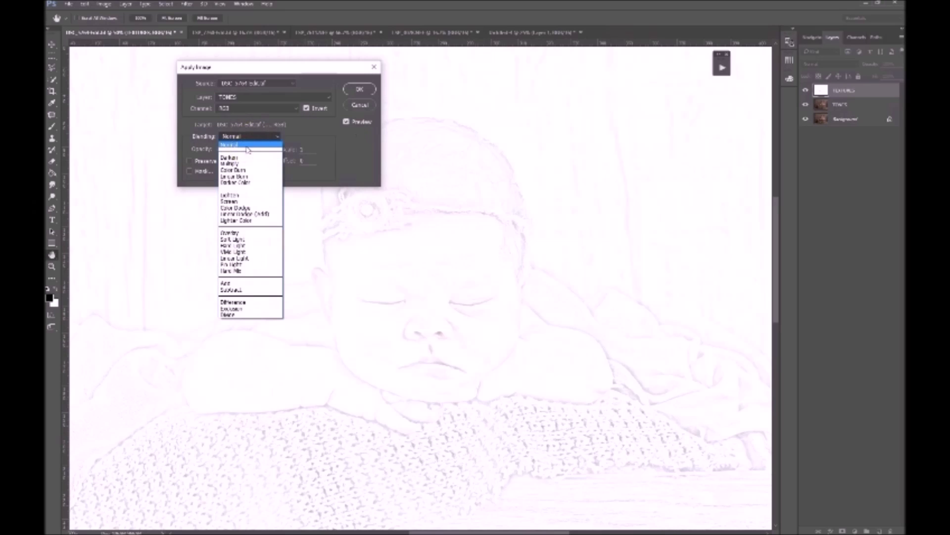
click(247, 148)
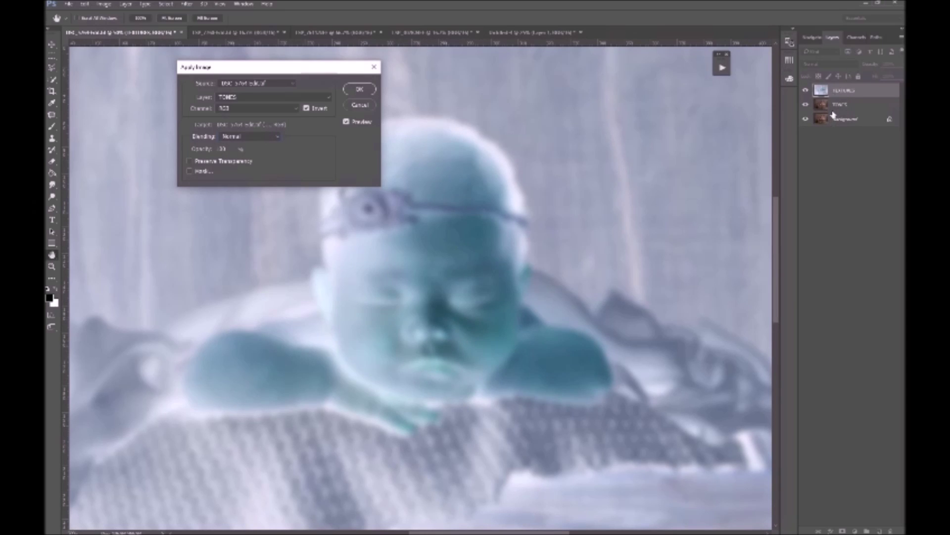
click(307, 109)
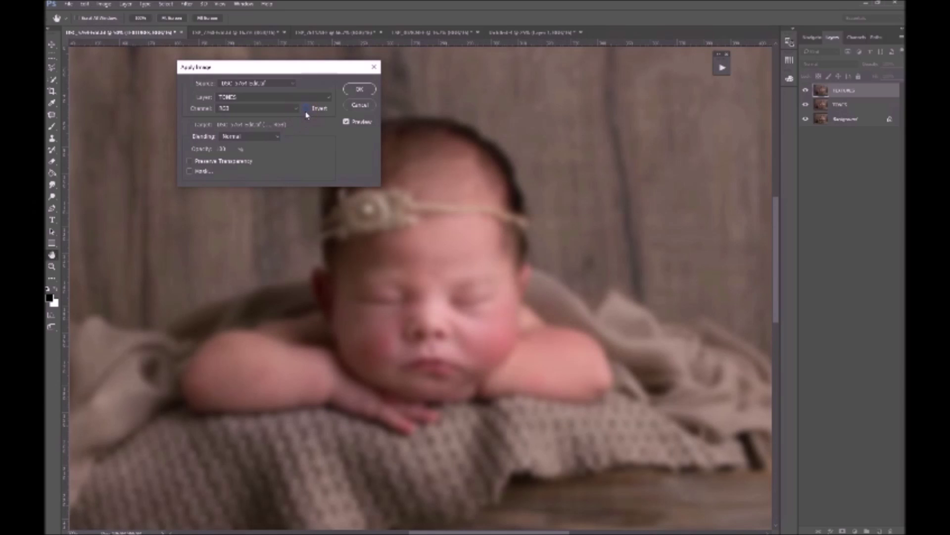
click(306, 112)
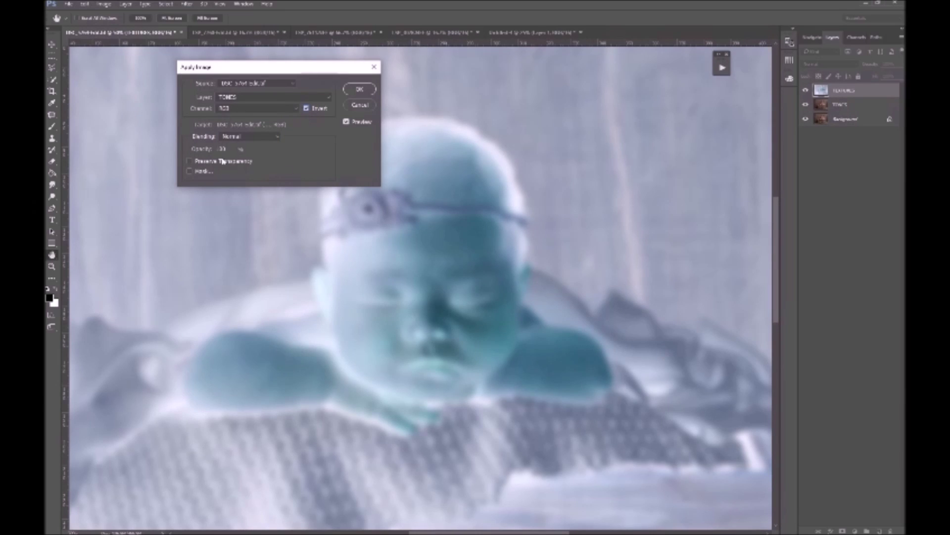
Set the Apply Image blending to Add with a scale of 2, and apply it to the TEXTURES layer
click(256, 140)
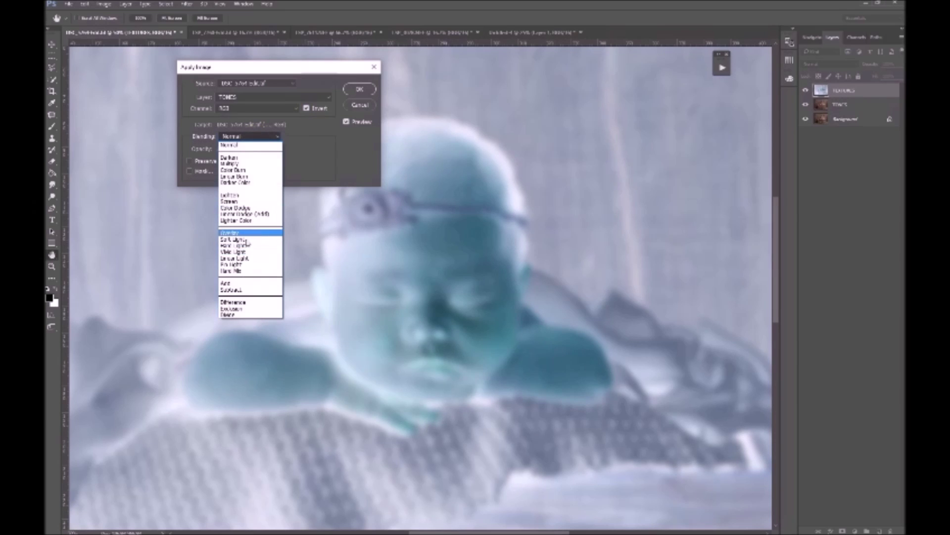
click(240, 284)
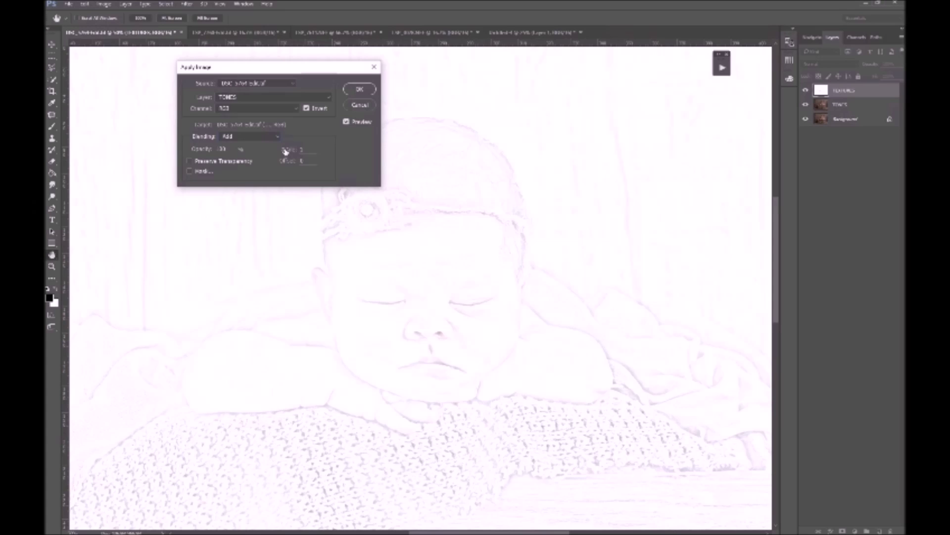
click(304, 150)
text(2)
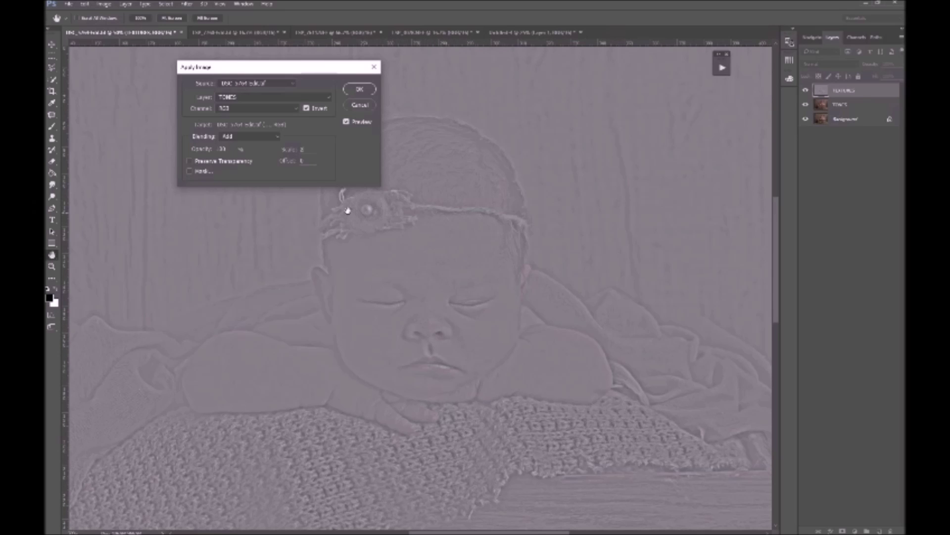
drag(313, 69, 292, 46)
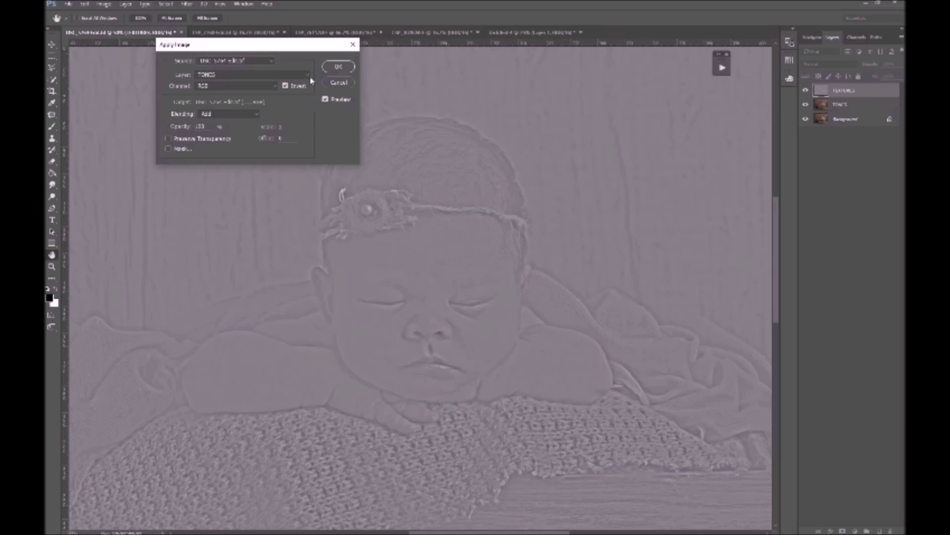
click(338, 67)
Examine the extracted skin texture around the baby's cheek and mouth at high magnification
key(z)
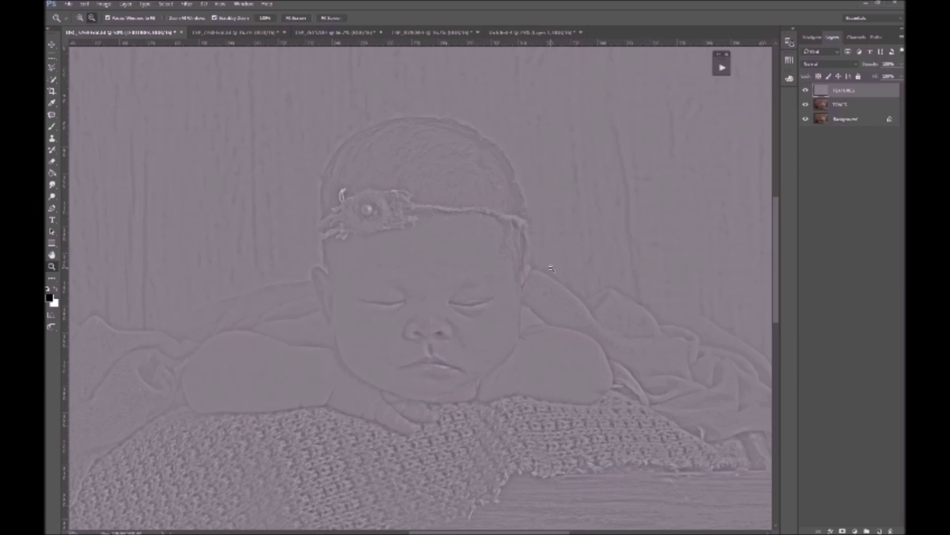
click(467, 342)
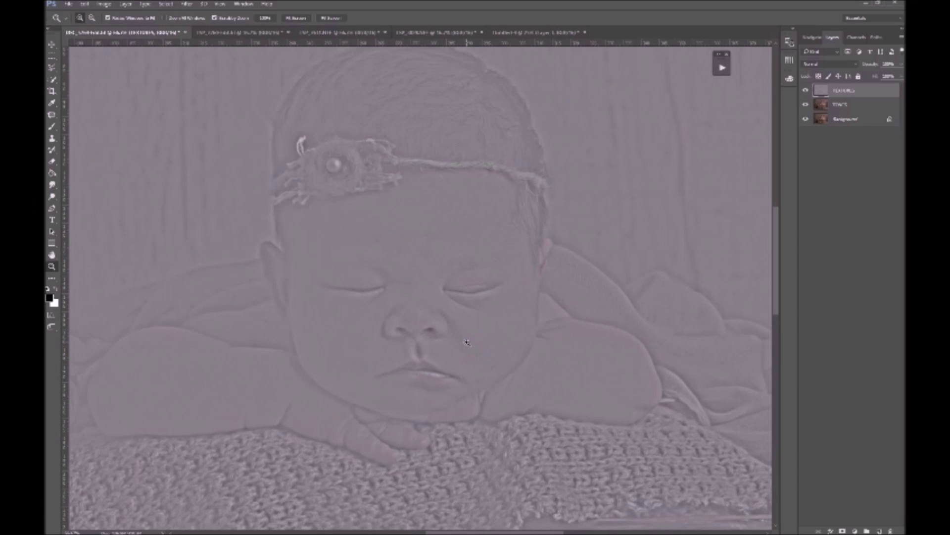
click(467, 342)
click(465, 343)
click(465, 342)
key(h)
drag(539, 378, 435, 255)
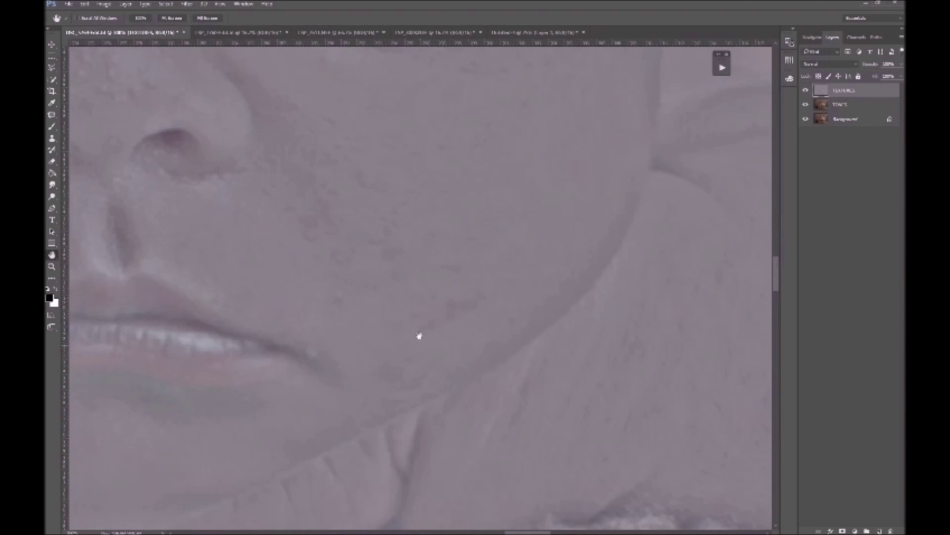
key(g)
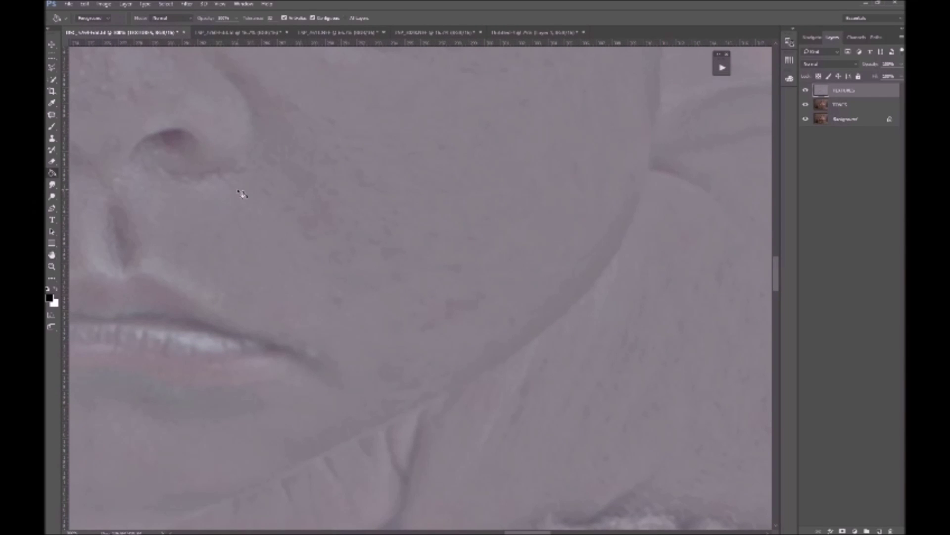
click(236, 188)
key(ctrl+z)
Examine the extracted texture on the baby's nose, eyes and arm, and look over the whole image
key(h)
drag(239, 189, 656, 312)
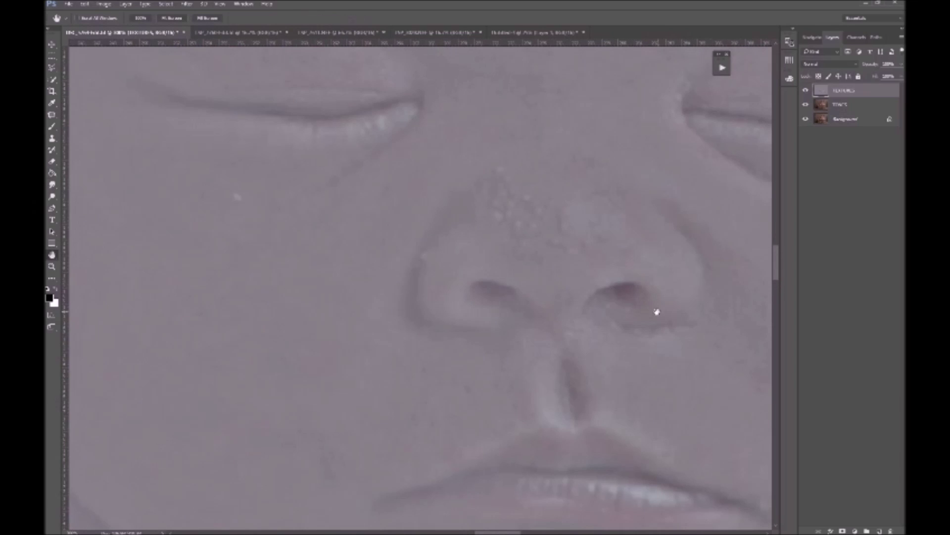
drag(289, 255, 668, 338)
drag(257, 278, 337, 308)
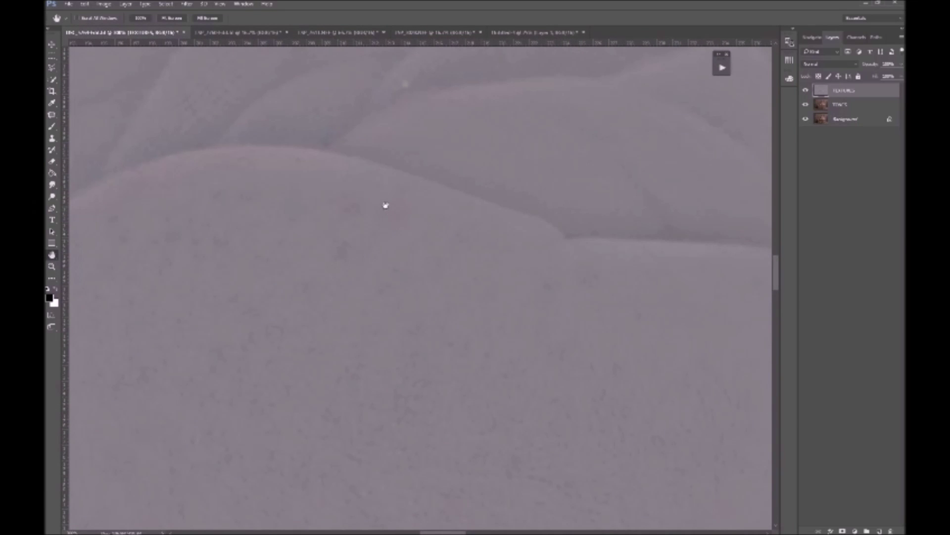
key(z)
alt+click(501, 306)
alt+click(503, 302)
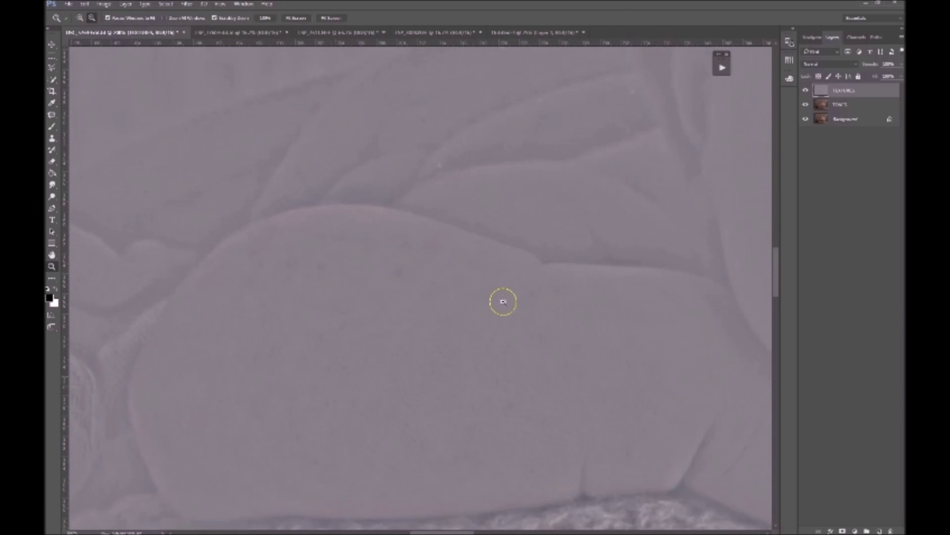
alt+click(503, 301)
alt+click(503, 301)
alt+click(503, 301)
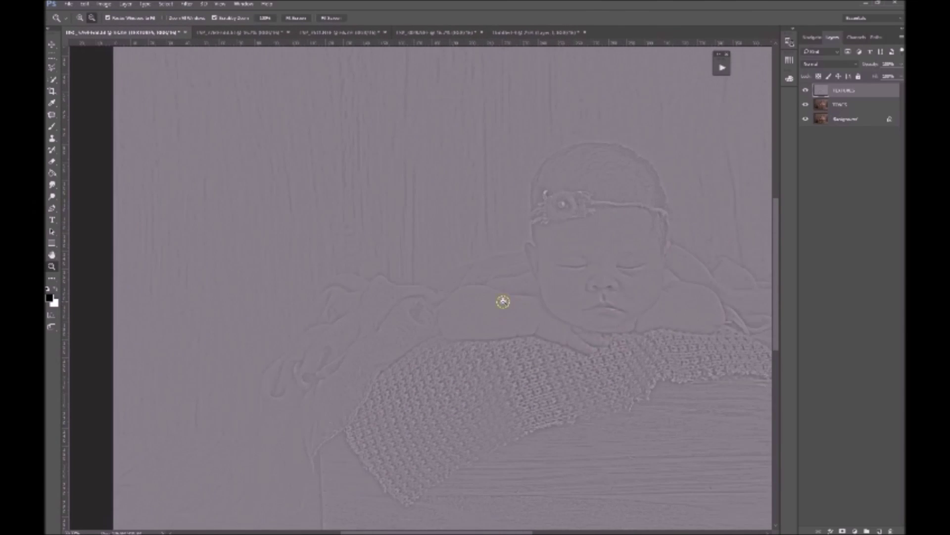
alt+click(503, 301)
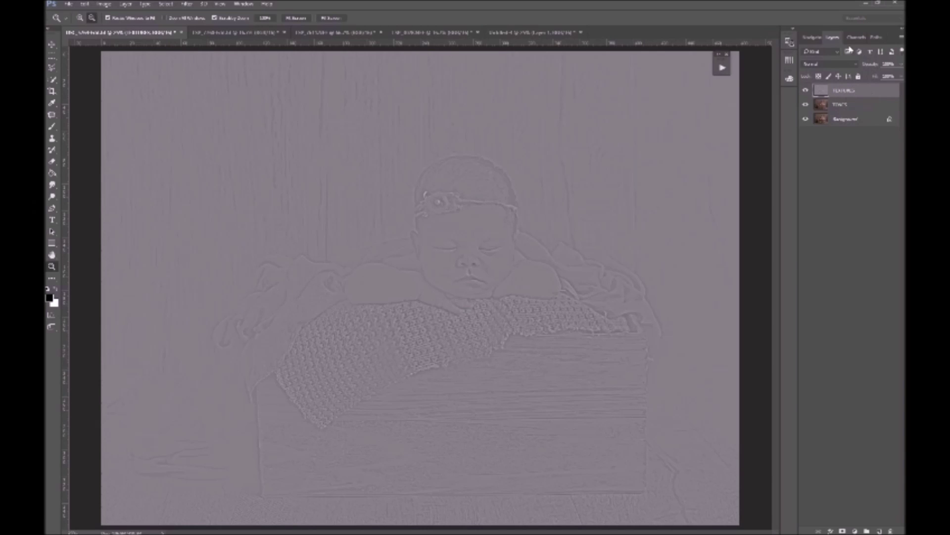
Set the TEXTURES layer's blend mode to Linear Light and check the combined image around the face
click(810, 65)
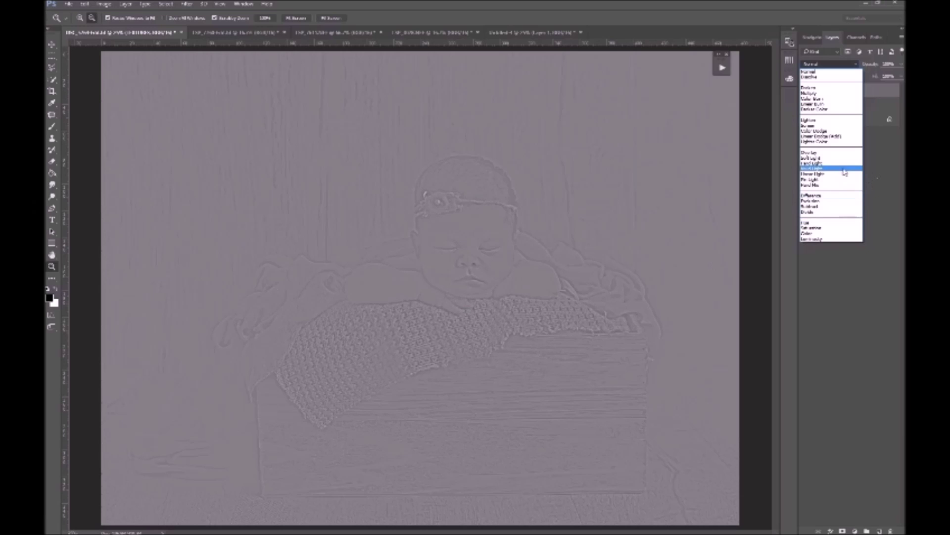
click(828, 174)
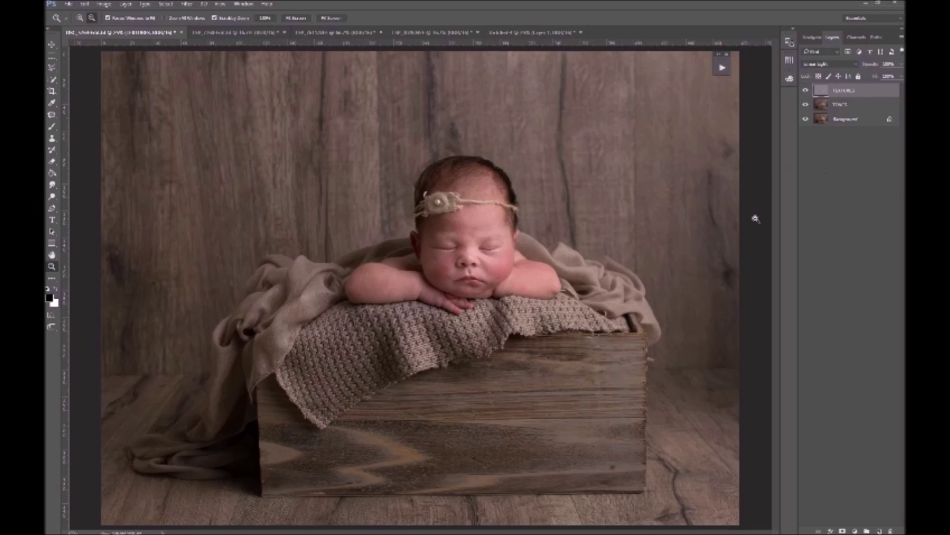
click(492, 272)
click(492, 273)
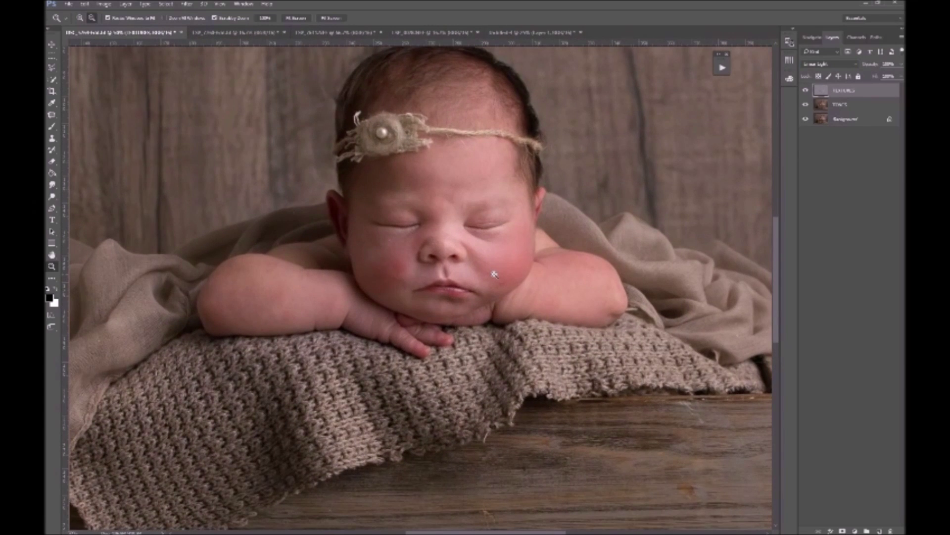
click(494, 274)
alt+click(494, 274)
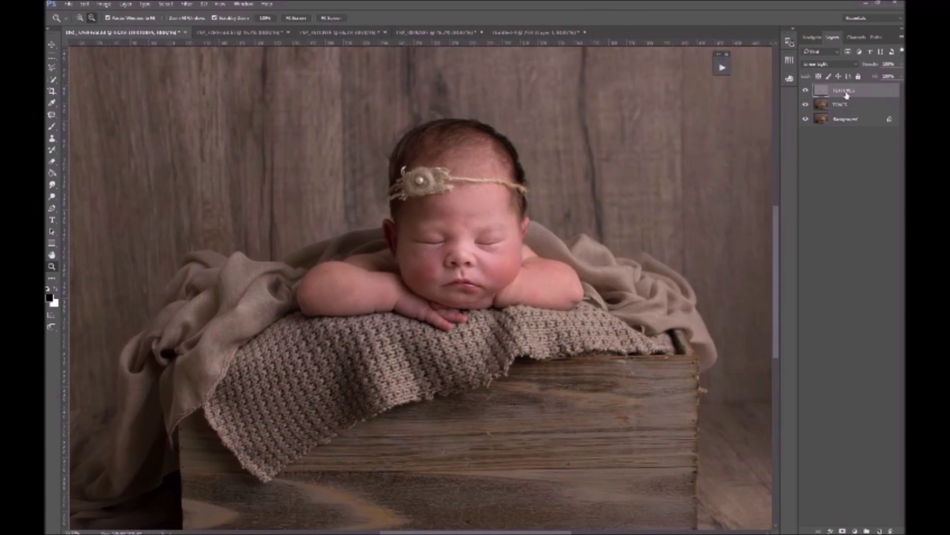
Add a white layer mask to the TEXTURES layer and another to the TONES layer
click(843, 530)
click(825, 104)
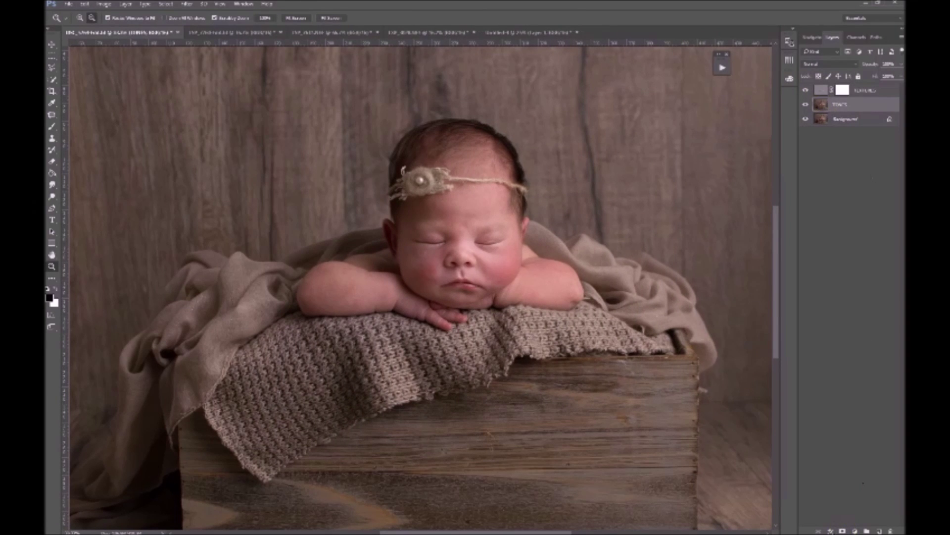
click(843, 530)
Create a new layer named PAINT / CLONE above the TONES layer and give it a white layer mask
key(ctrl+shift+n)
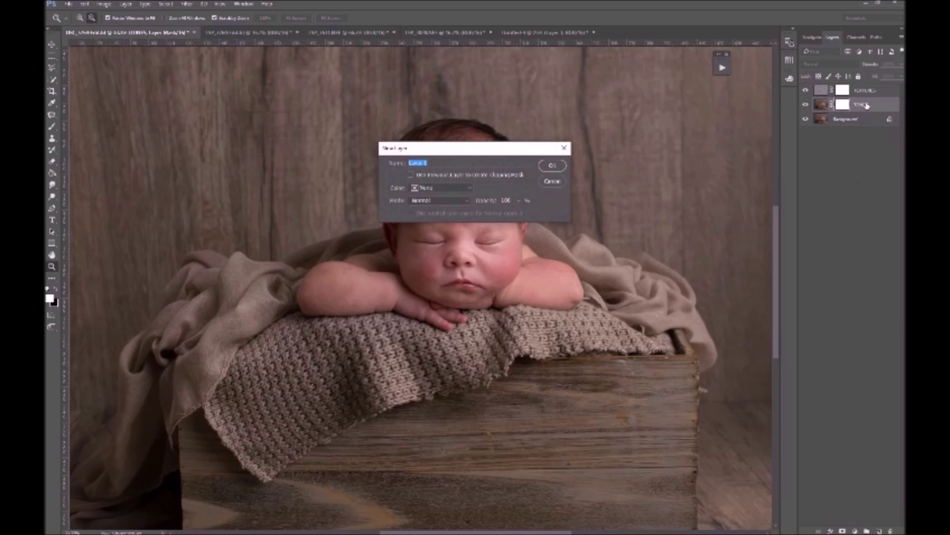
text(FACE)
text( / CLONE)
key(Return)
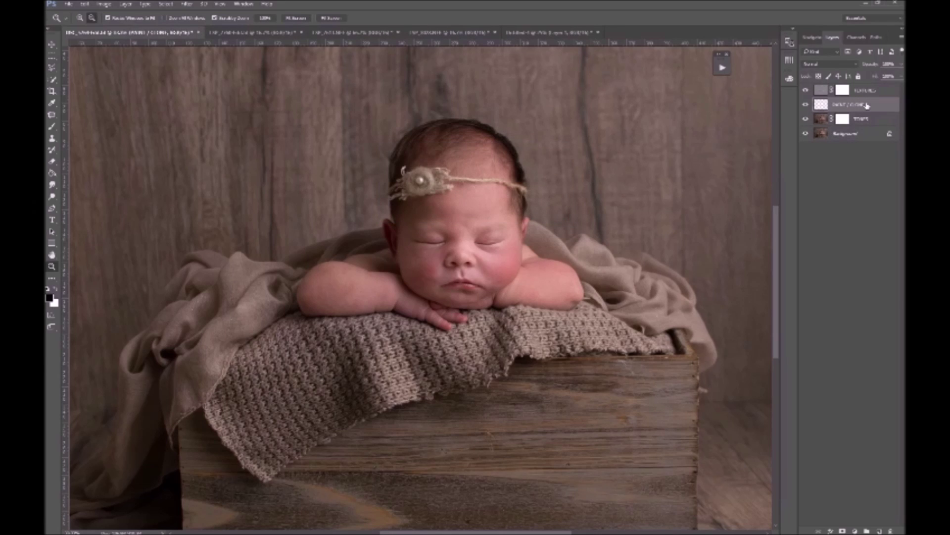
click(843, 531)
Group the TEXTURES, PAINT / CLONE and TONES layers, and name the group FREQUENCY SEPARATION
click(867, 91)
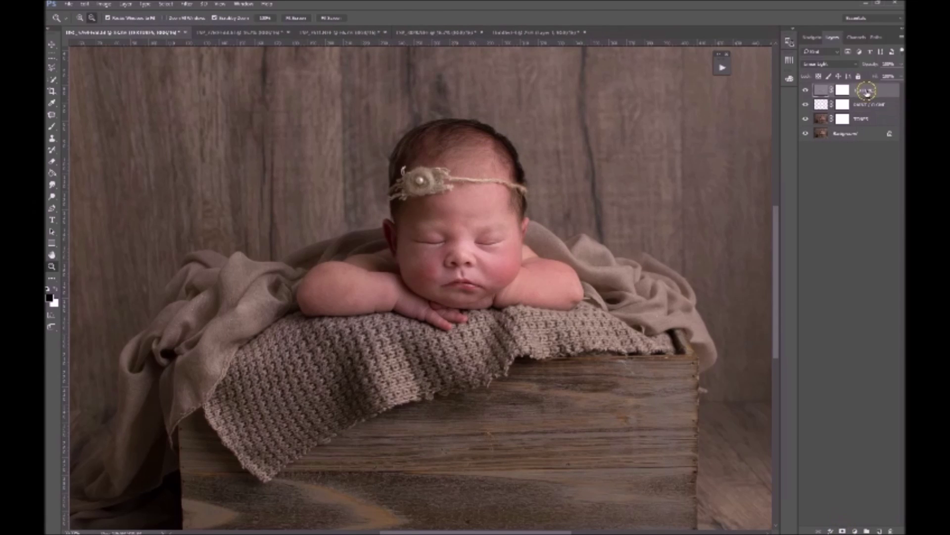
shift+click(874, 105)
shift+click(853, 121)
drag(852, 122, 867, 530)
double_click(838, 88)
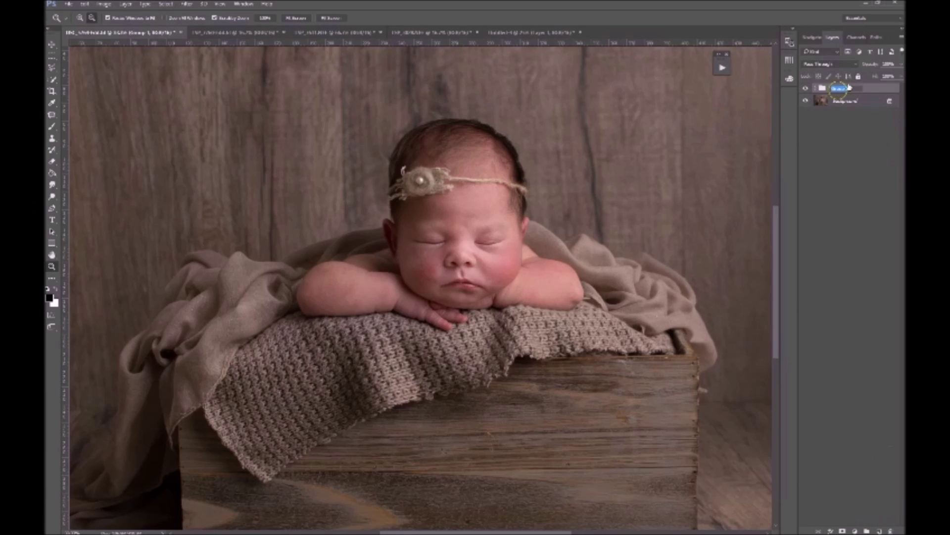
text(seq)
text(QUENCY SEP)
text(aration)
key(Return)
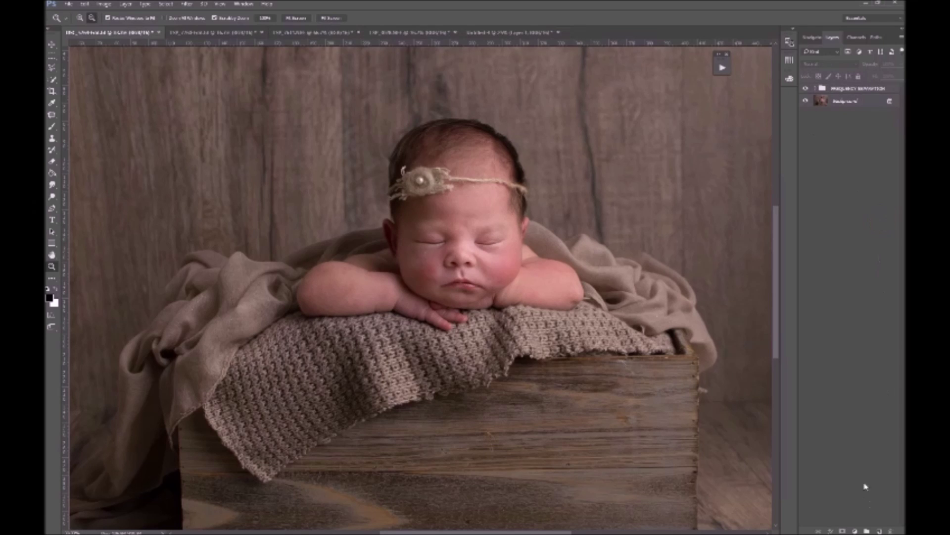